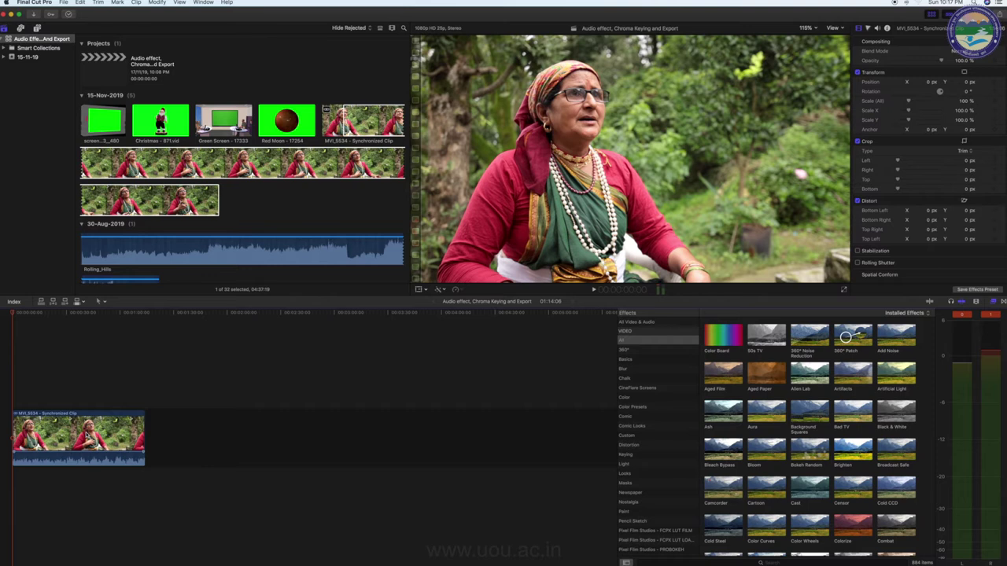
key("space")
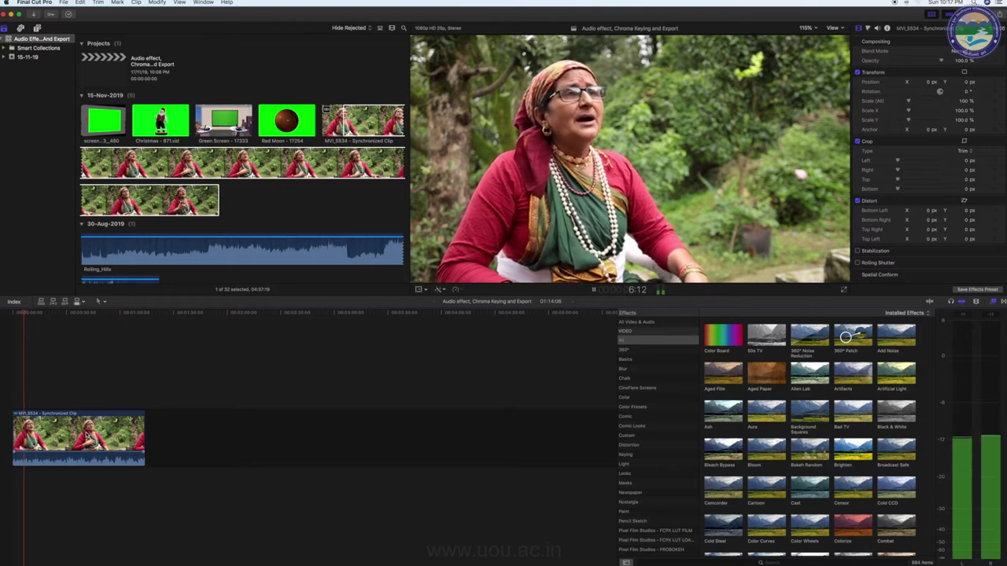
key("space")
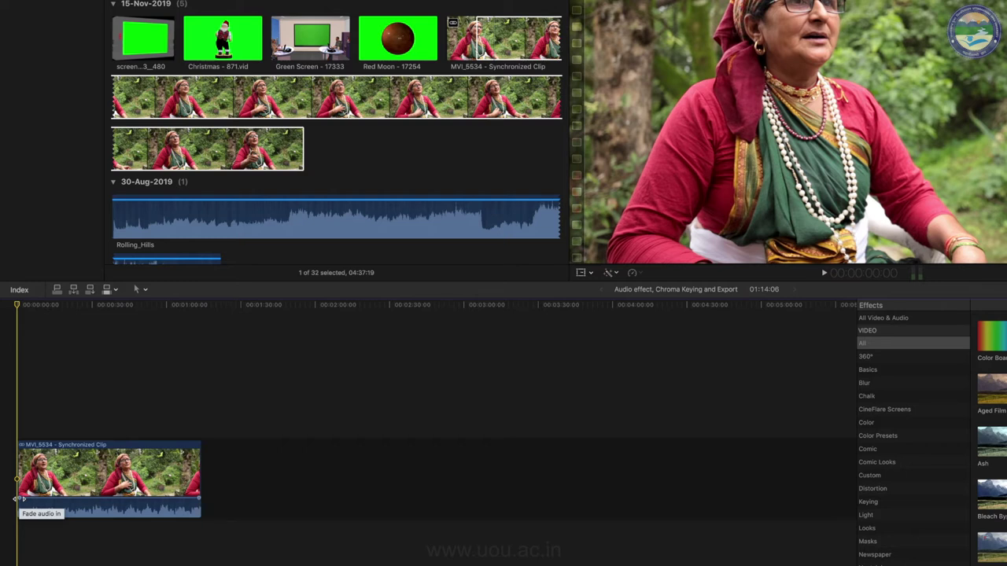
Add an audio fade-in at the interview clip's start, preview it, then add a fade-out at its end.
left_click_drag(15, 499, 43, 498)
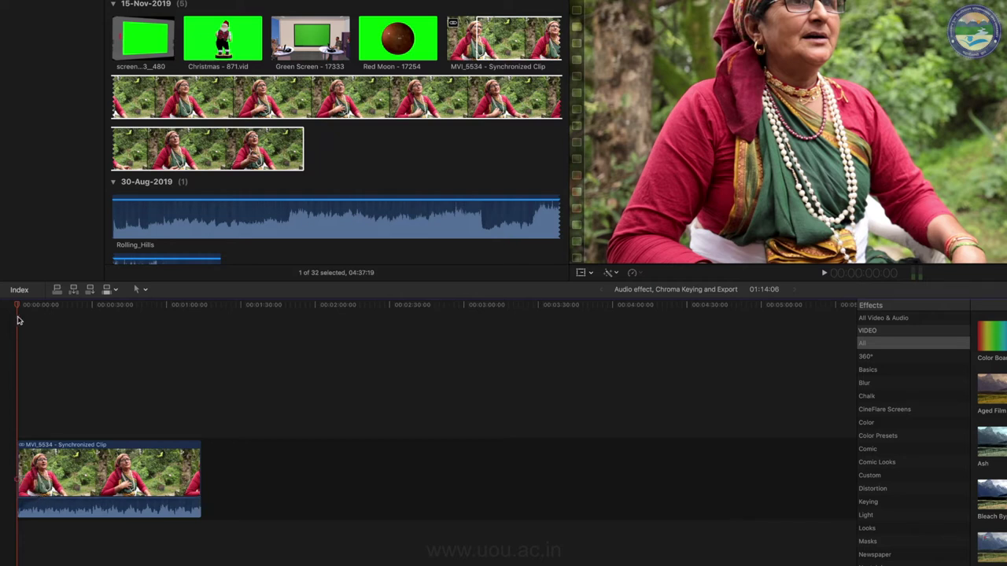
key("space")
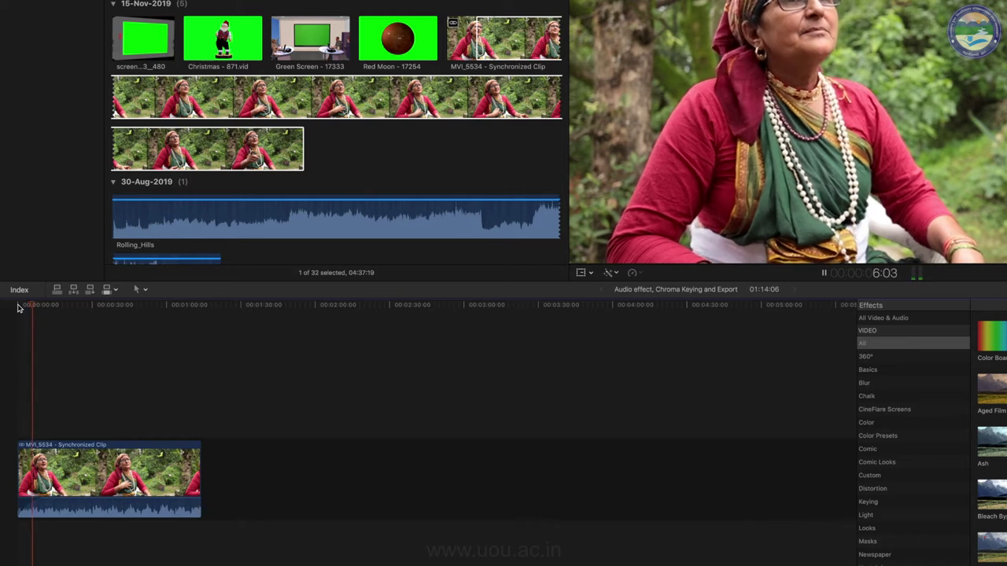
key("space")
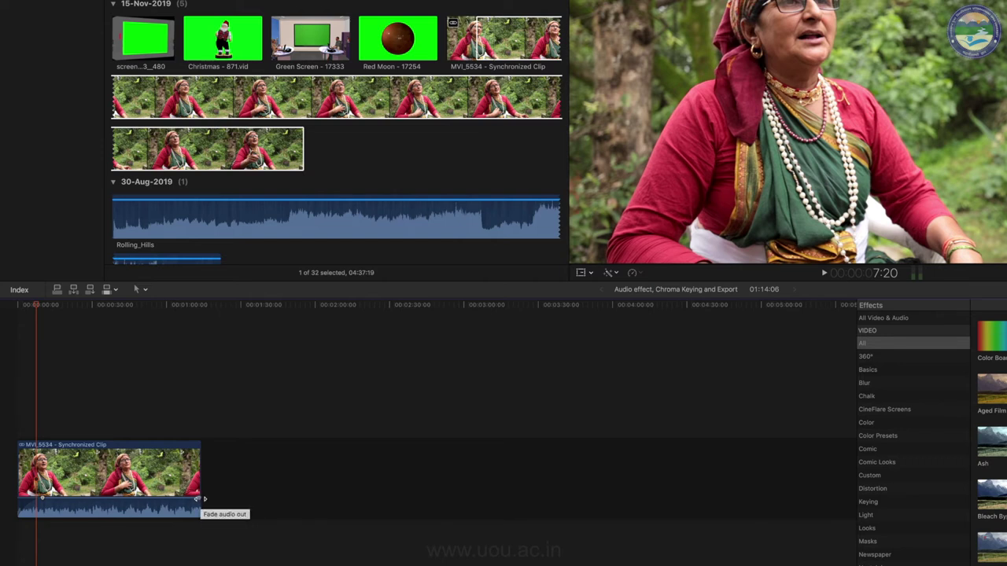
left_click_drag(196, 499, 176, 500)
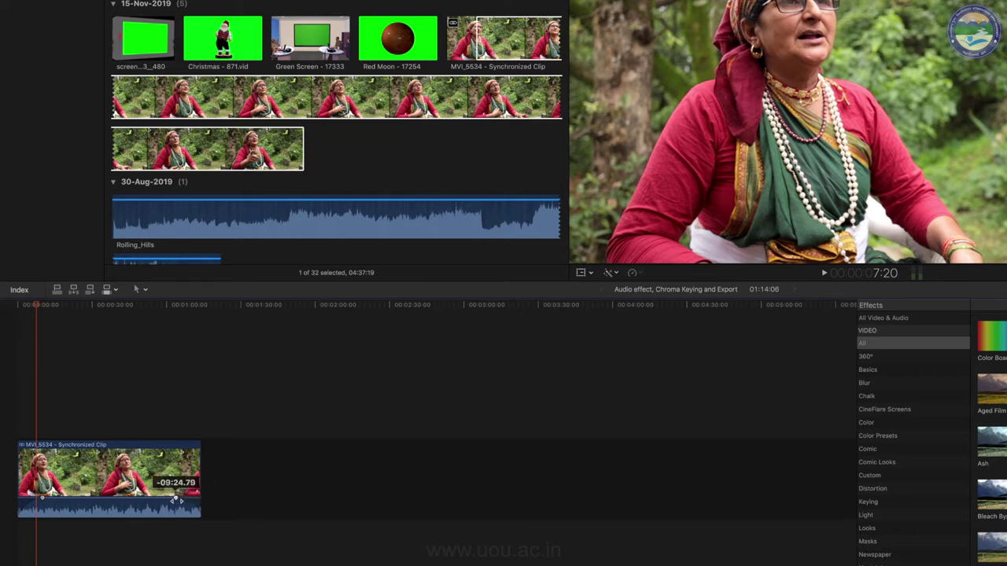
left_click_drag(176, 500, 175, 500)
left_click(169, 305)
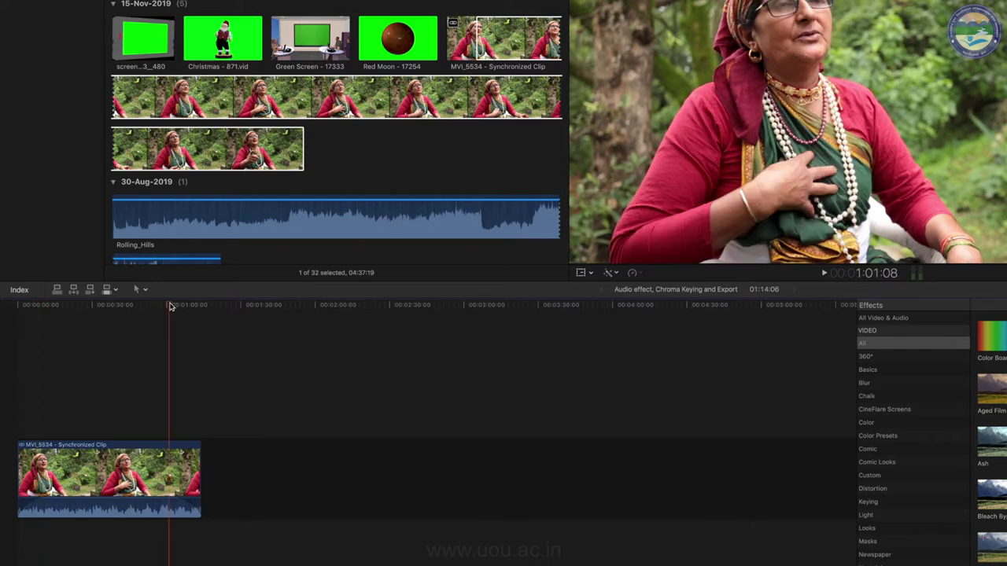
key("space")
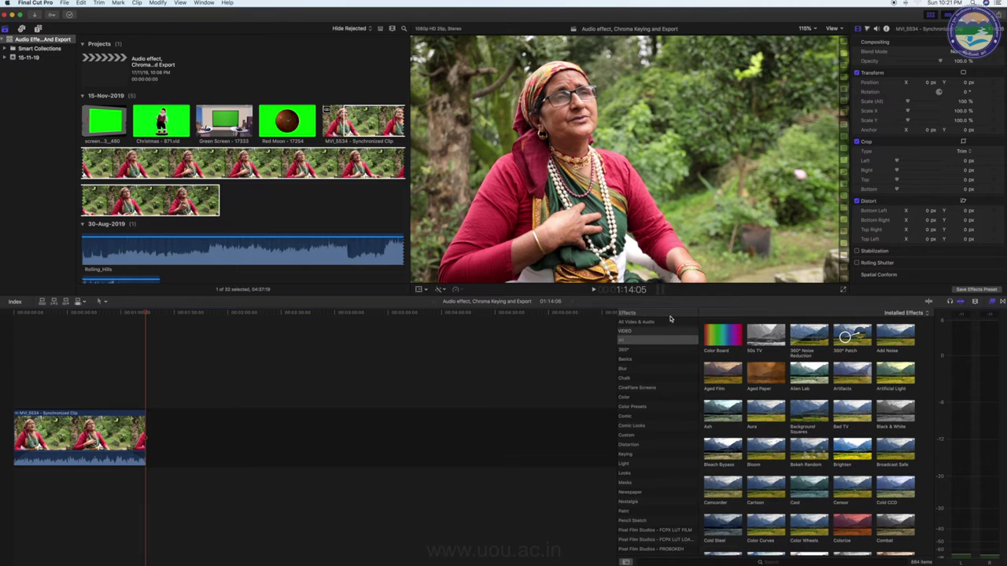
List all audio effects in the Effects browser, then type a timecode to move the playhead.
scroll(665, 358, "down", 4)
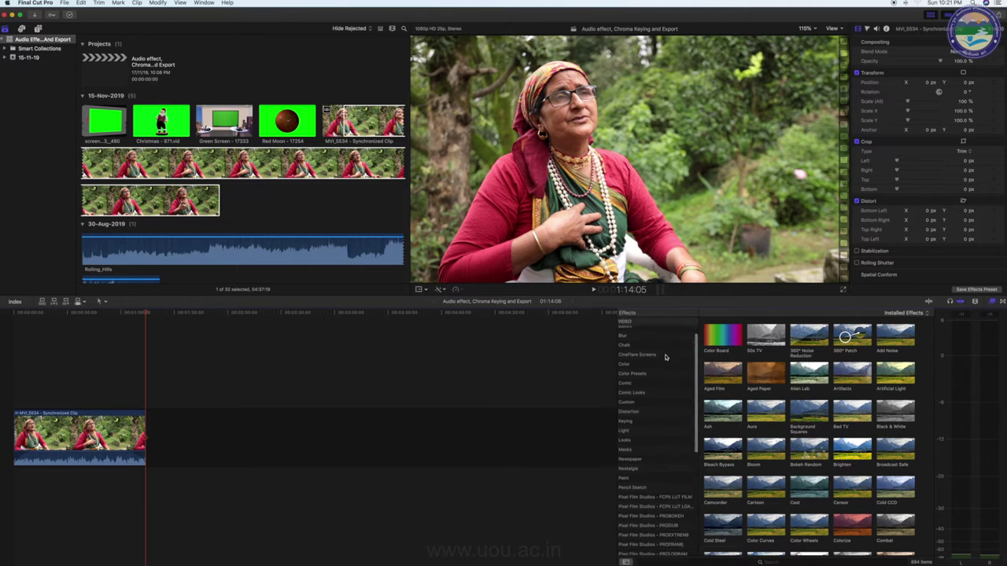
scroll(665, 358, "down", 4)
scroll(665, 358, "down", 4)
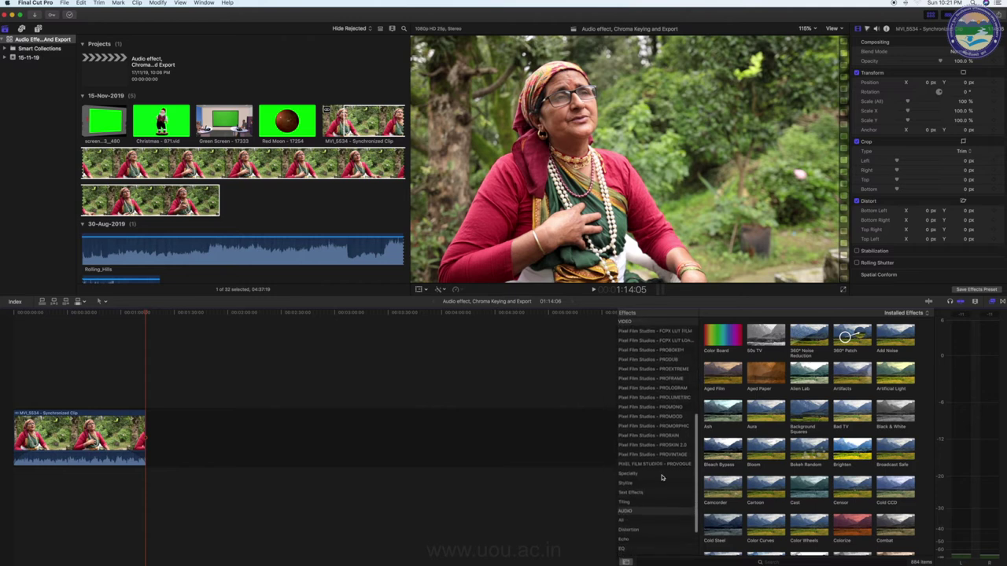
left_click(651, 519)
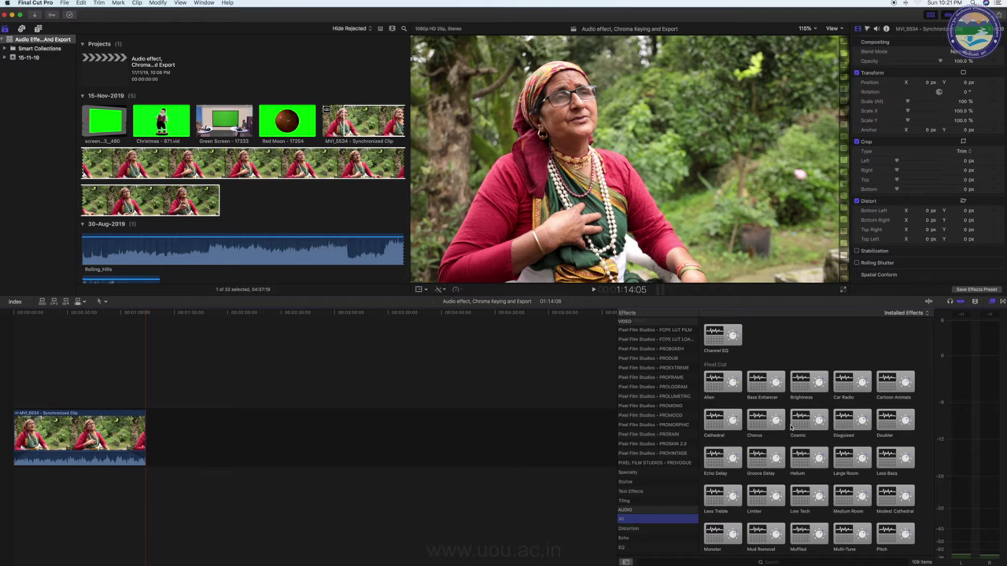
key("1")
type("001")
left_click(78, 437)
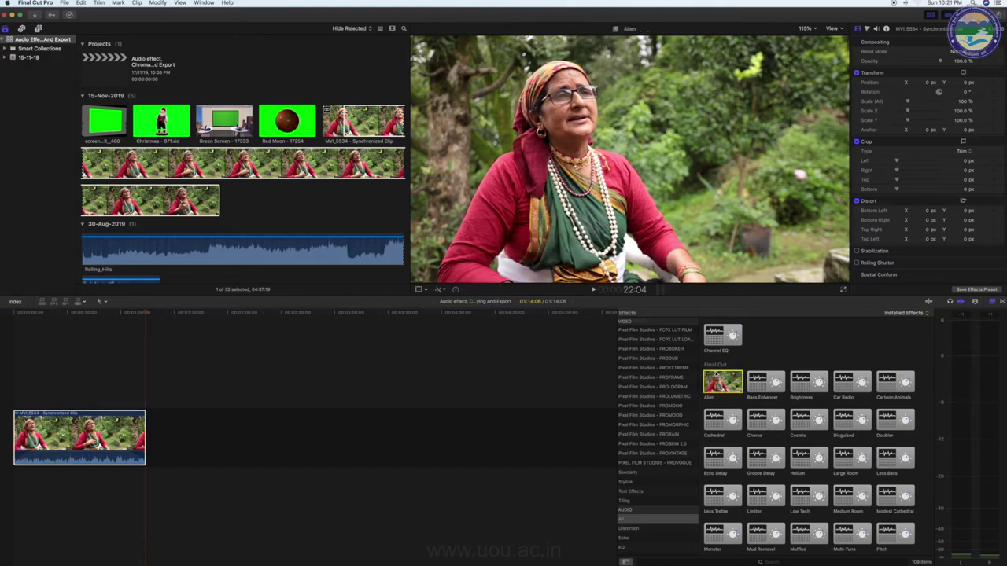
key("space")
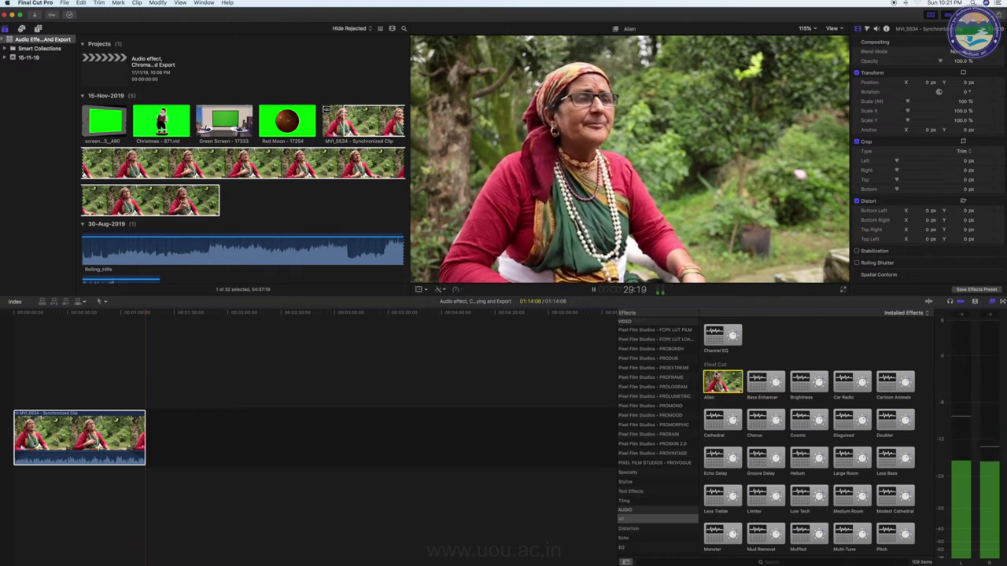
key("space")
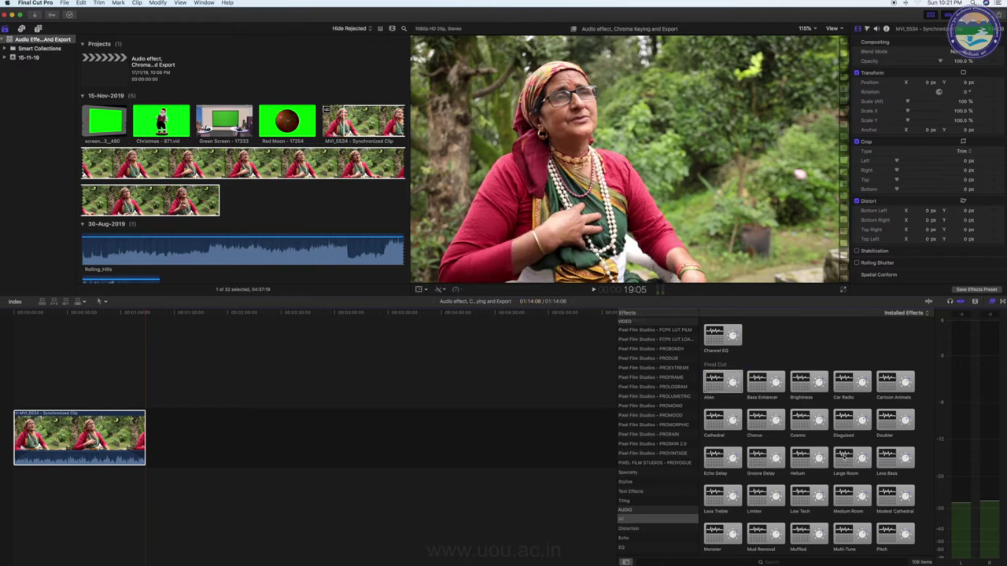
key("space")
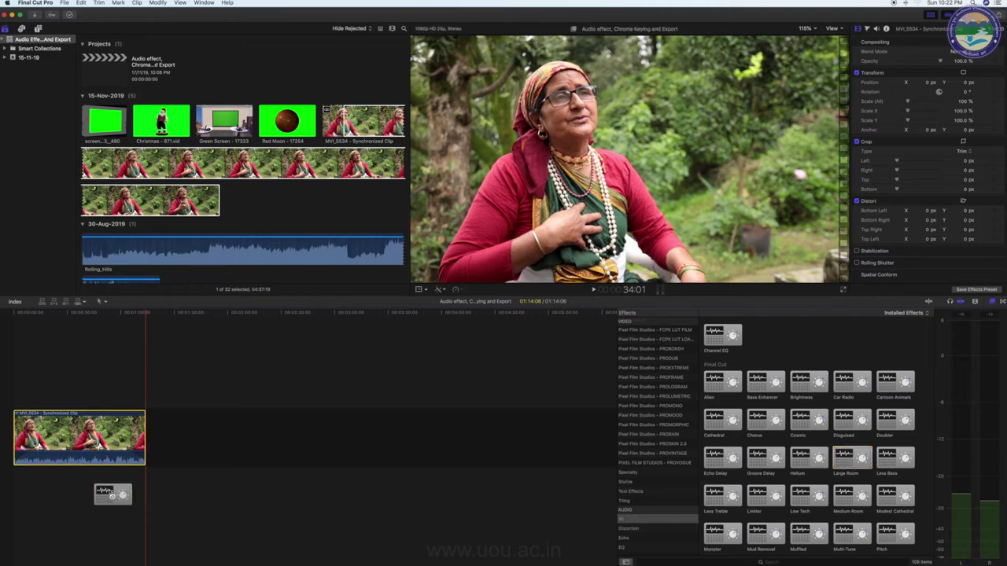
Apply the Large Room reverb to the interview clip, play it back, and view its audio settings.
left_click_drag(852, 458, 94, 452)
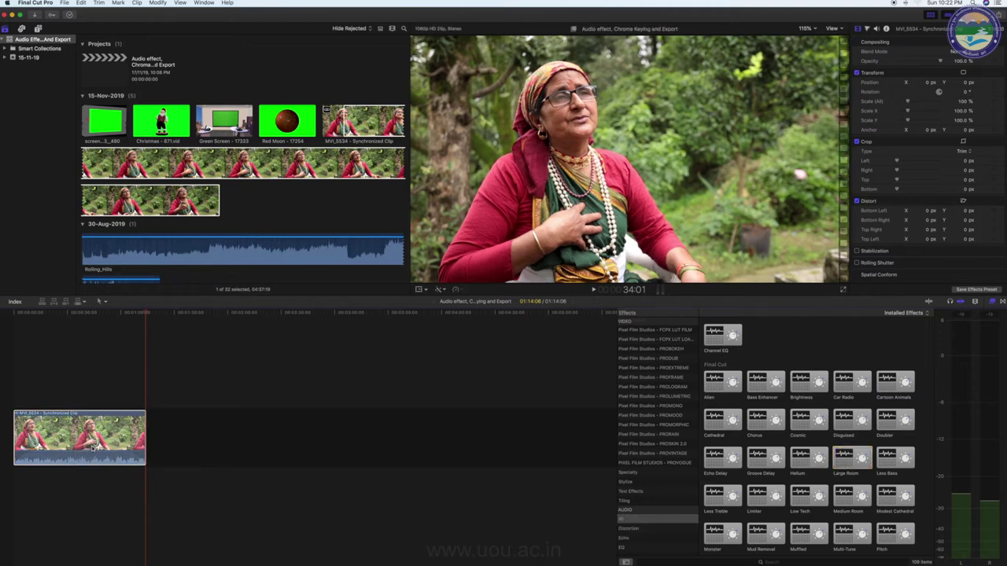
left_click(45, 313)
key("space")
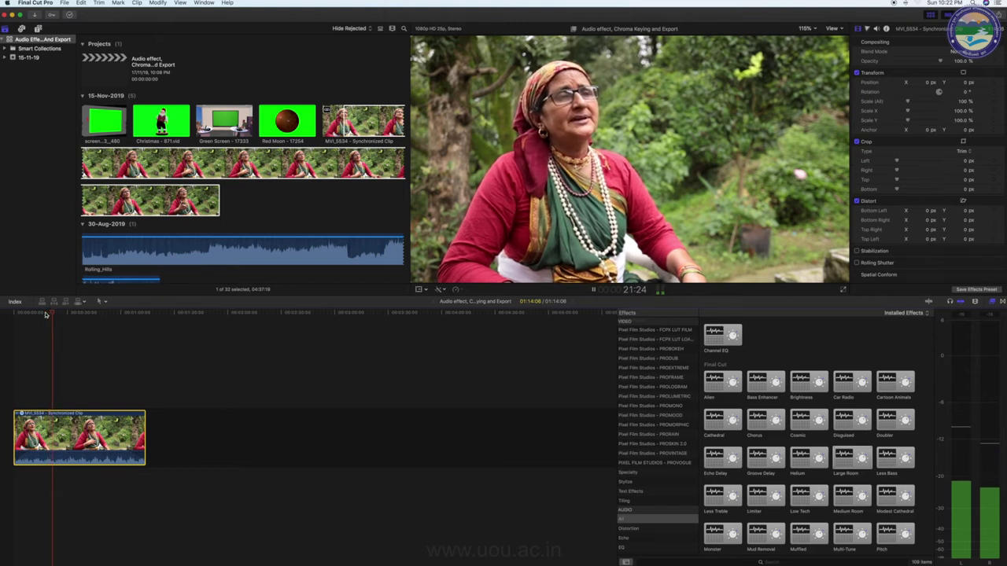
key("space")
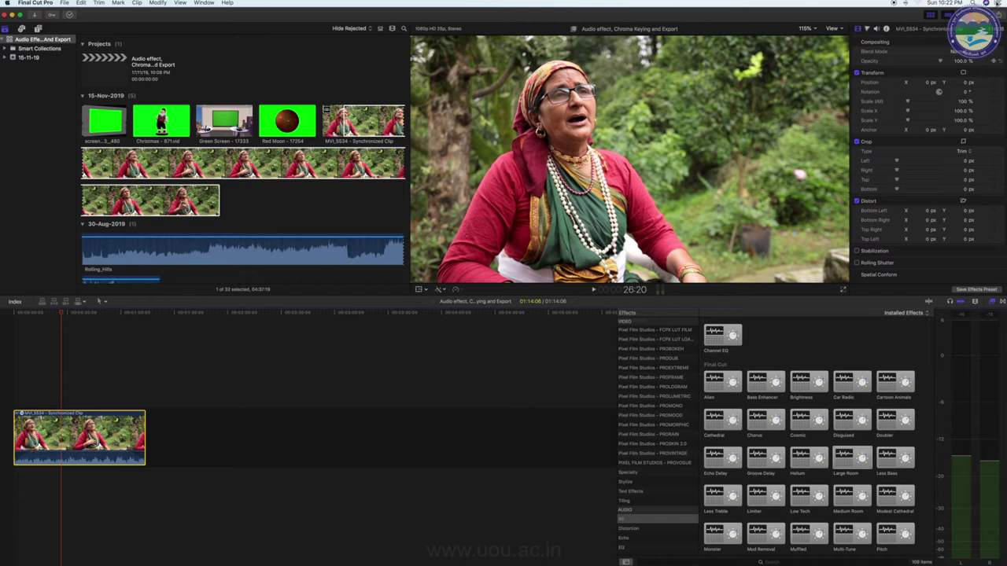
left_click(876, 29)
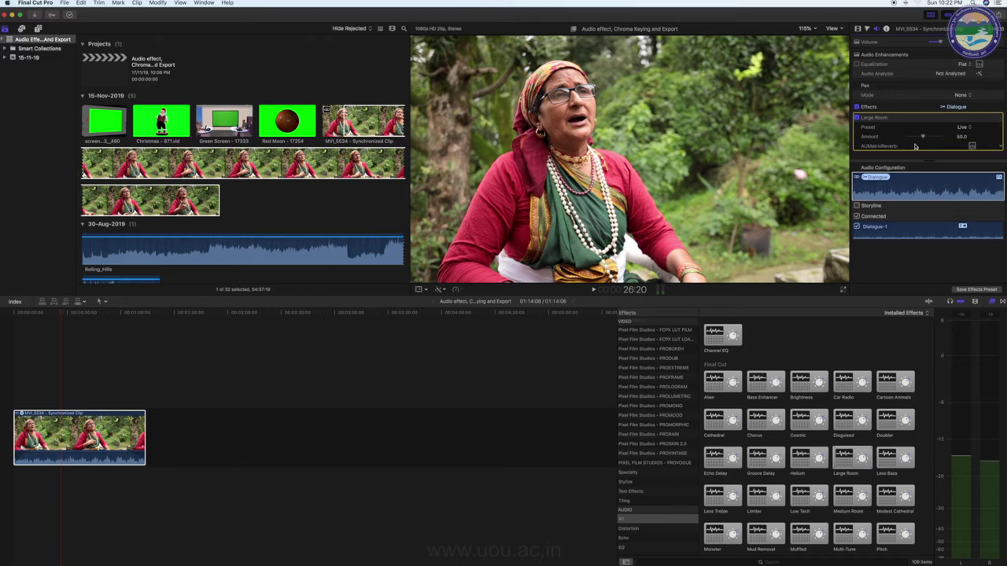
left_click(963, 128)
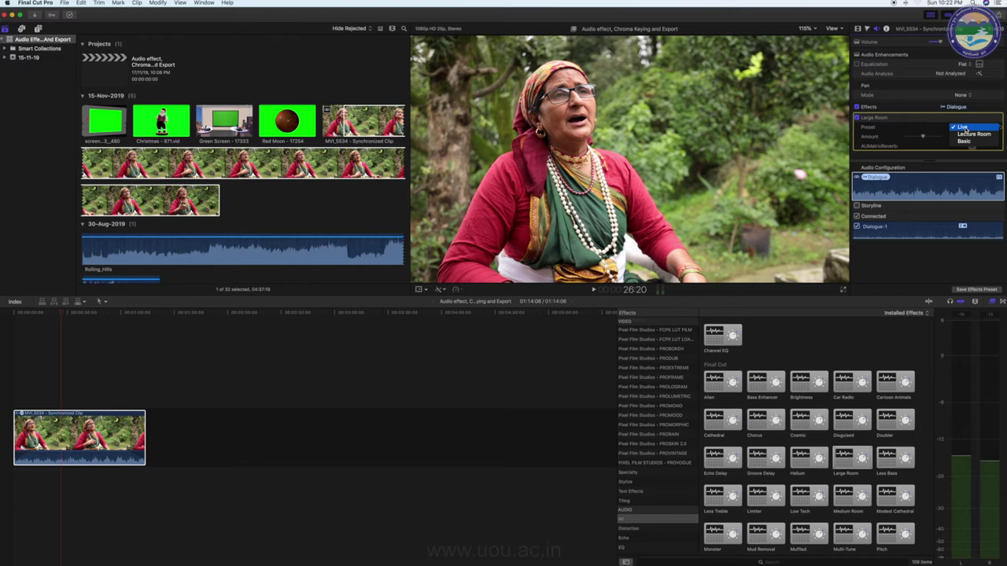
left_click(923, 138)
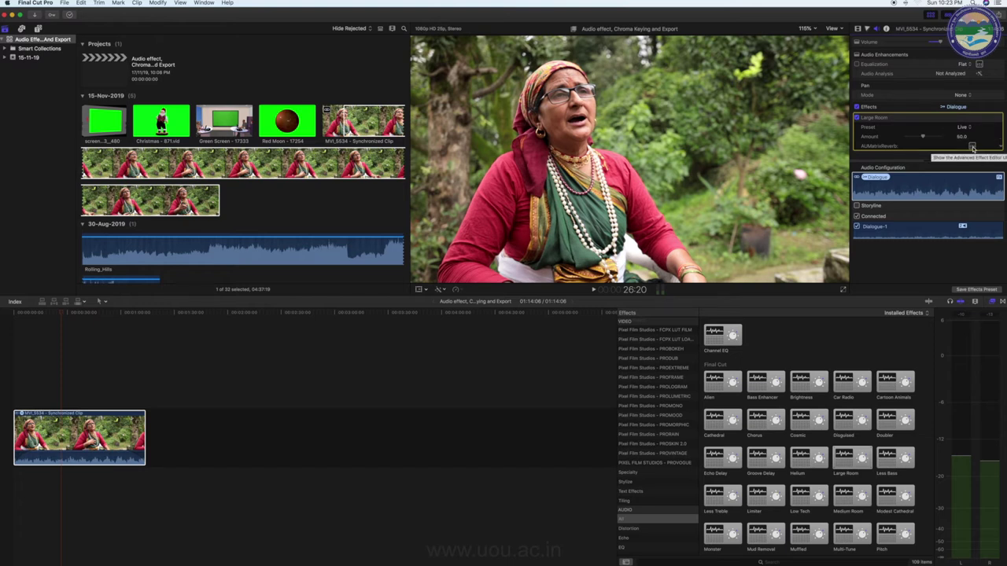
left_click(974, 148)
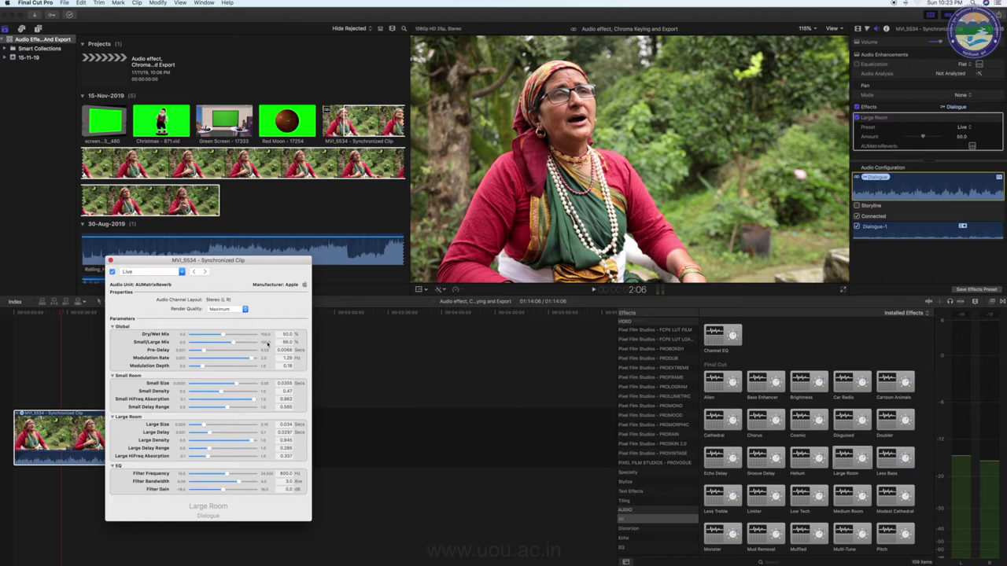
left_click(110, 261)
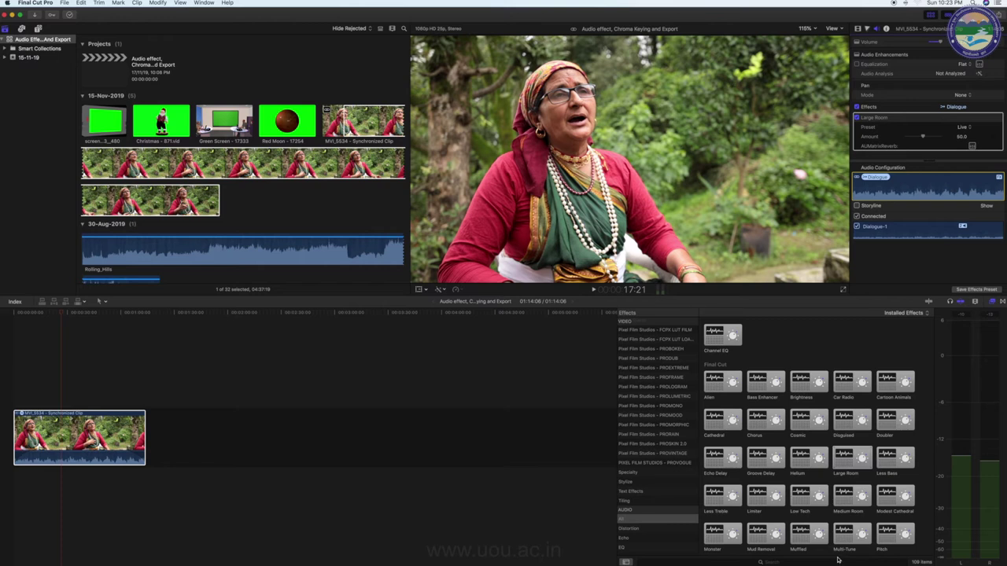
Apply the Limiter and Compressor audio effects to the interview clip after Large Room.
scroll(767, 431, "down", 5)
left_click_drag(767, 431, 94, 437)
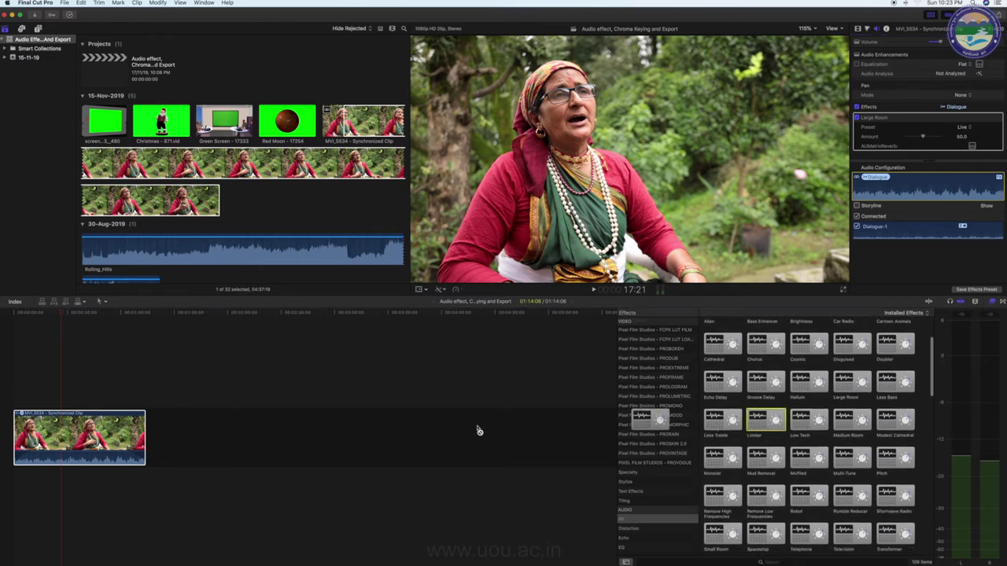
scroll(742, 485, "down", 2)
scroll(742, 485, "down", 4)
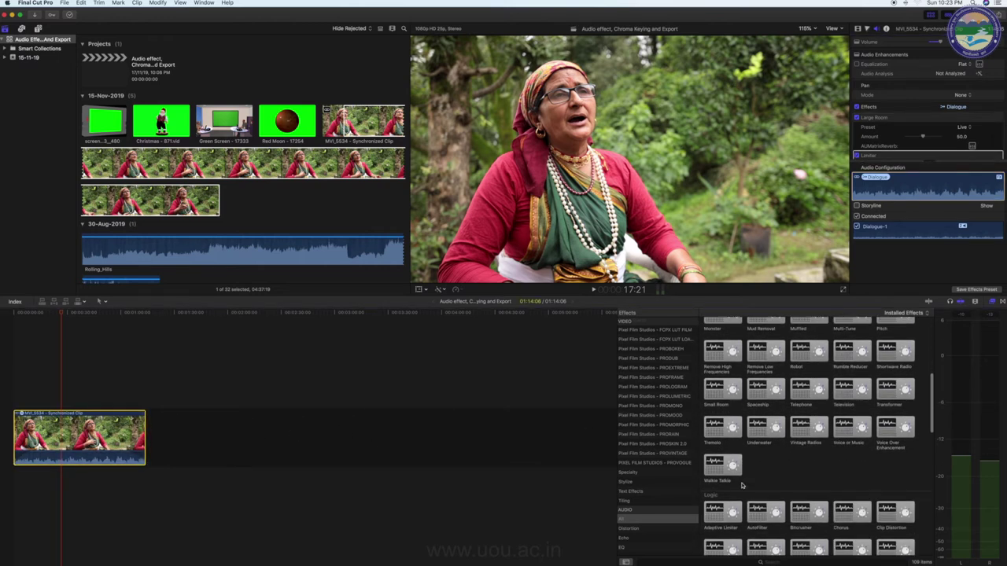
scroll(742, 487, "down", 4)
left_click_drag(723, 525, 92, 433)
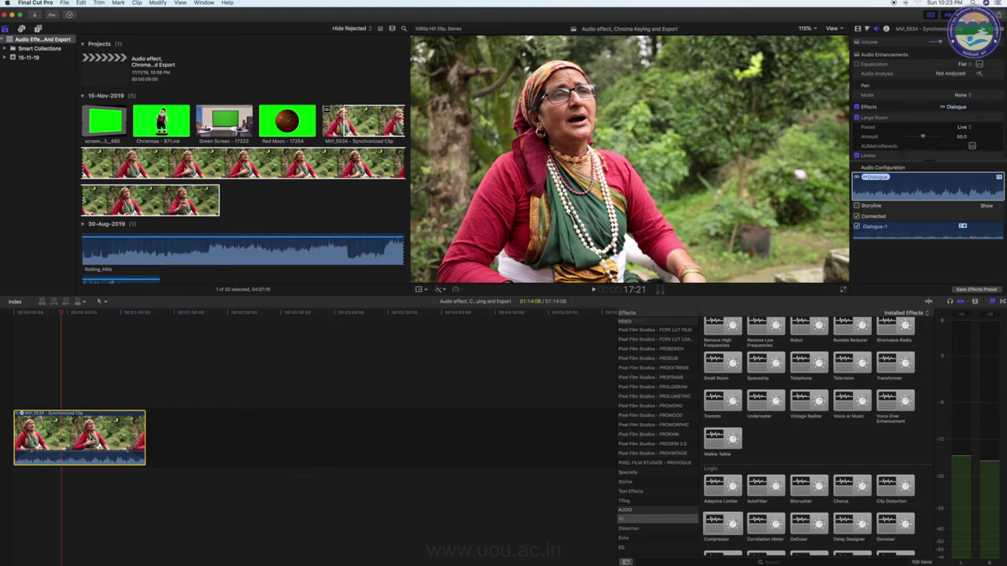
scroll(908, 154, "down", 3)
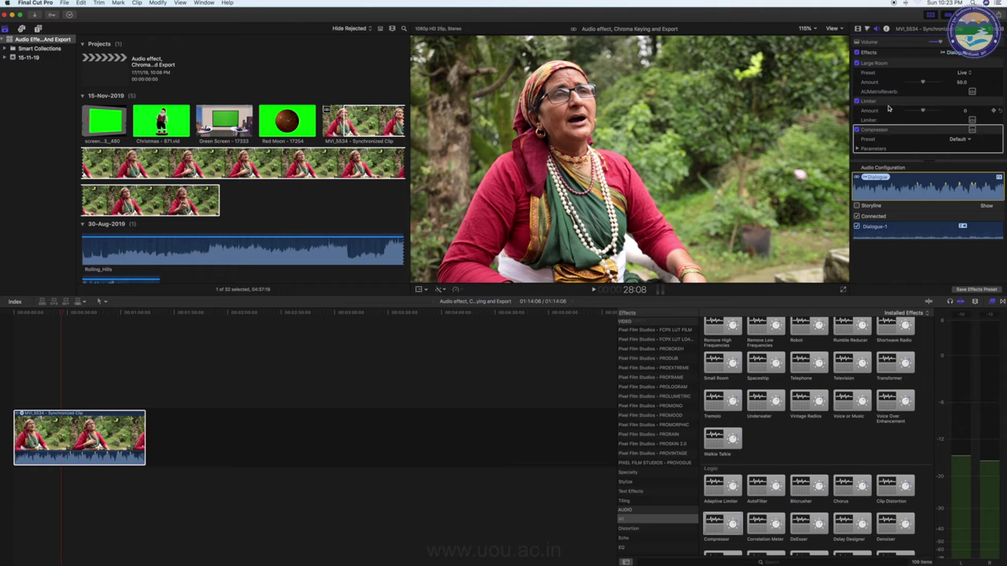
left_click(972, 120)
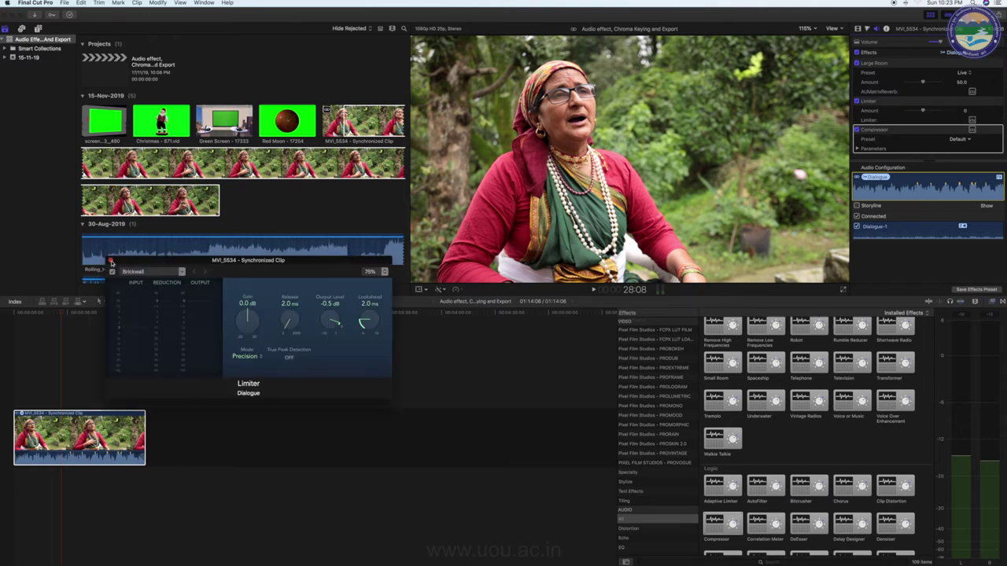
left_click(112, 261)
left_click(972, 129)
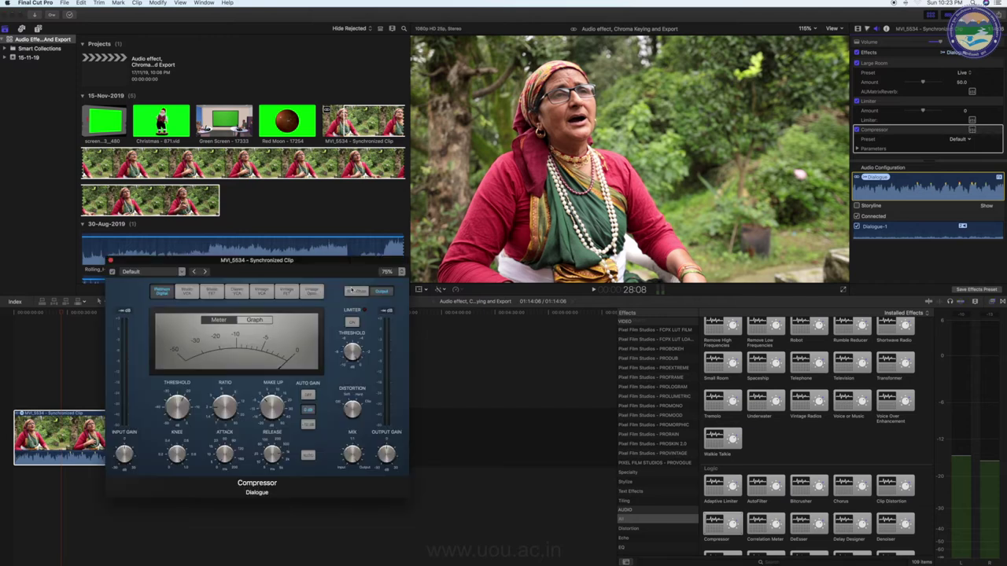
left_click(111, 262)
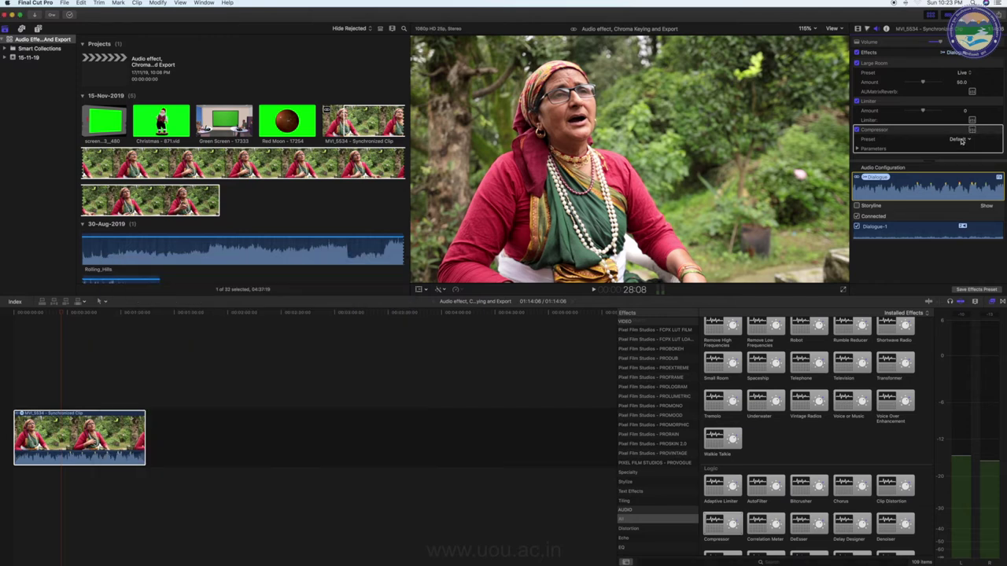
left_click(962, 141)
mouse_move(969, 161)
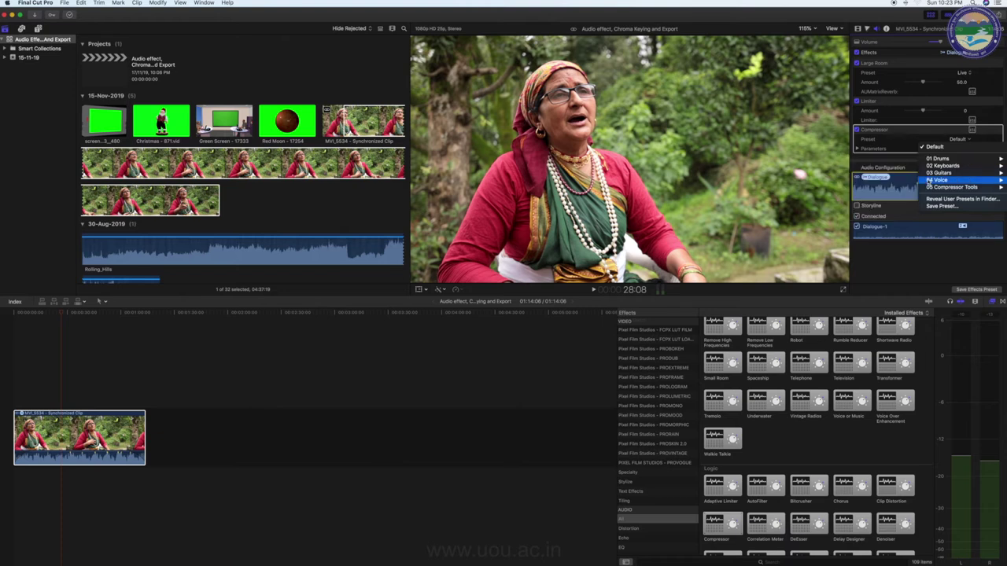
mouse_move(949, 181)
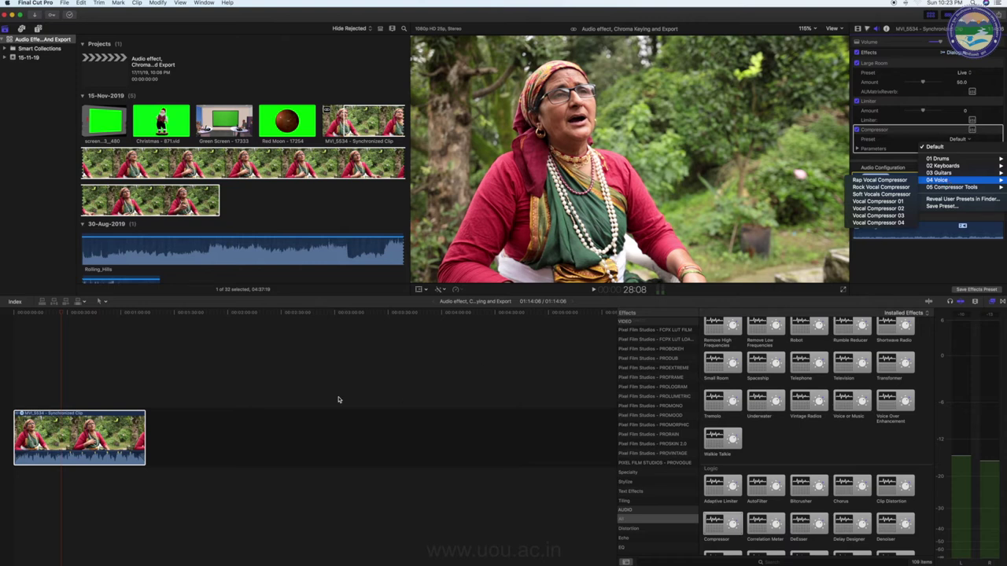
left_click(276, 393)
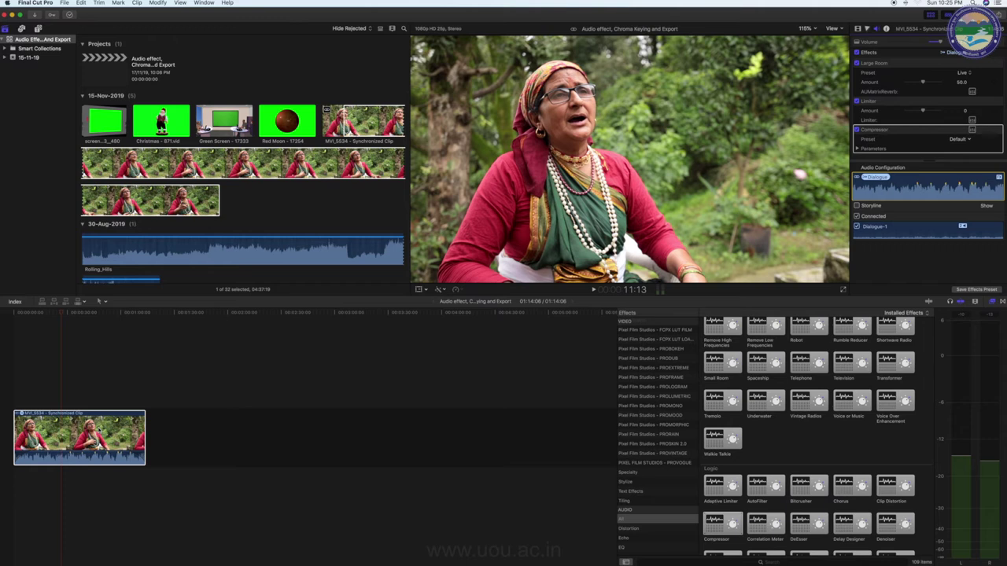
Place Rolling_Hills, then Motivational Corporate, after the interview clip in the timeline.
scroll(297, 195, "down", 3)
scroll(259, 173, "down", 5)
scroll(236, 149, "down", 5)
scroll(227, 138, "down", 5)
scroll(228, 138, "up", 3)
left_click(264, 102)
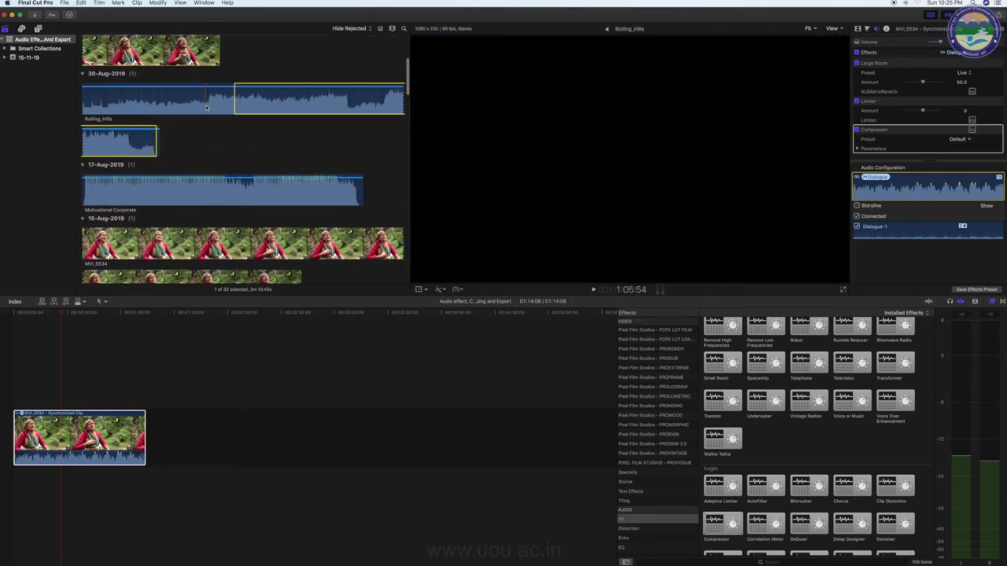
left_click_drag(264, 103, 201, 437)
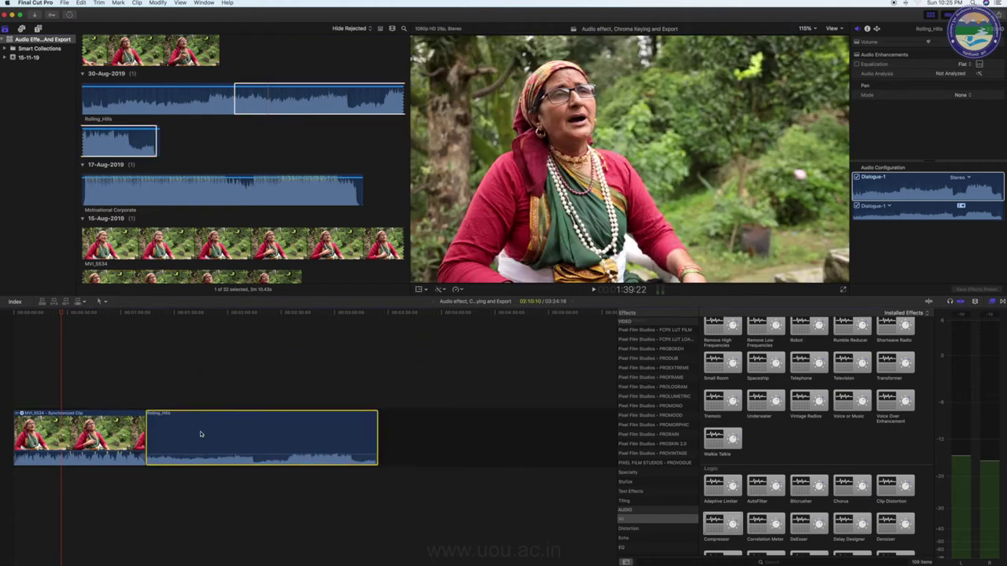
mouse_move(164, 196)
left_mouse_down()
mouse_move(427, 425)
mouse_move(420, 436)
left_mouse_up()
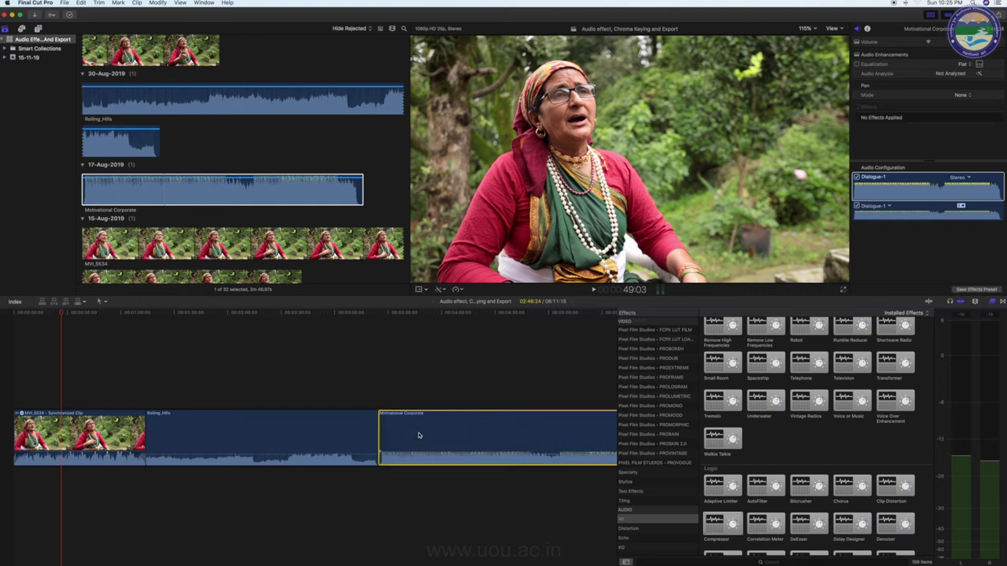
Trim Rolling_Hills to end near 2:00:13 and play across the cut into Motivational Corporate.
mouse_move(377, 429)
left_mouse_down()
mouse_move(279, 429)
mouse_move(338, 432)
left_mouse_up()
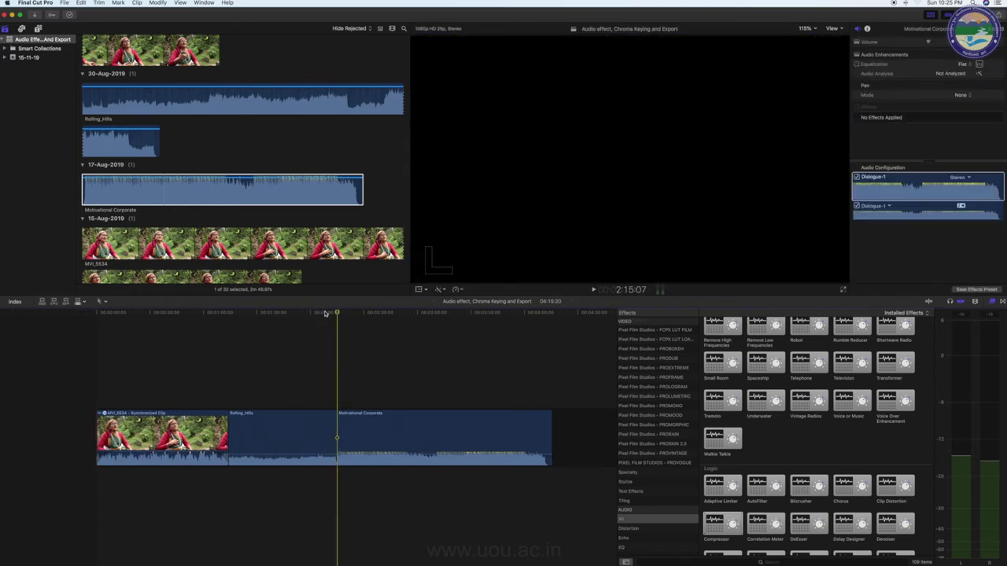
left_click(326, 313)
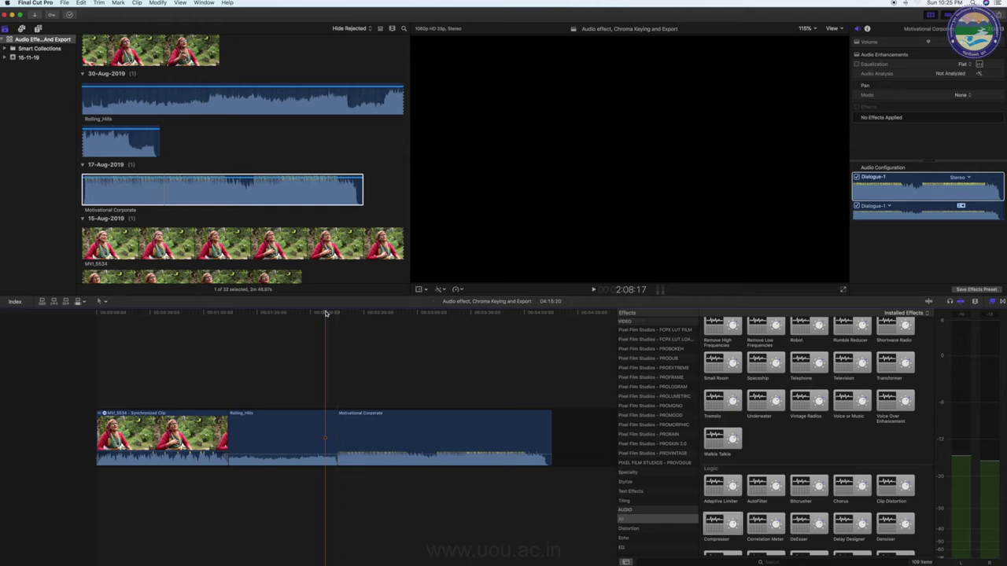
key("space")
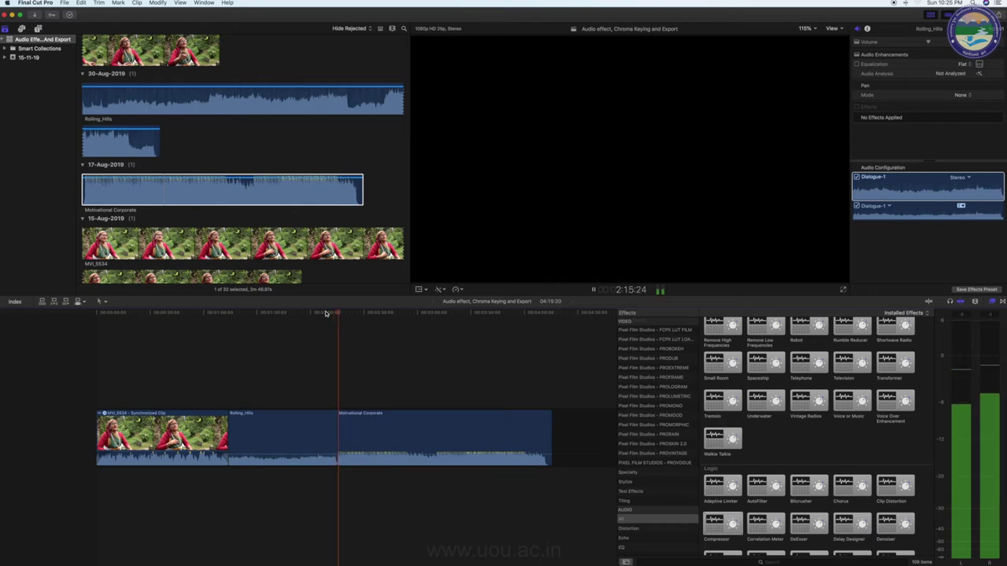
key("space")
Nudge the Rolling_Hills / Motivational Corporate edit point slightly earlier and play back the cut.
left_click_drag(334, 417, 326, 419)
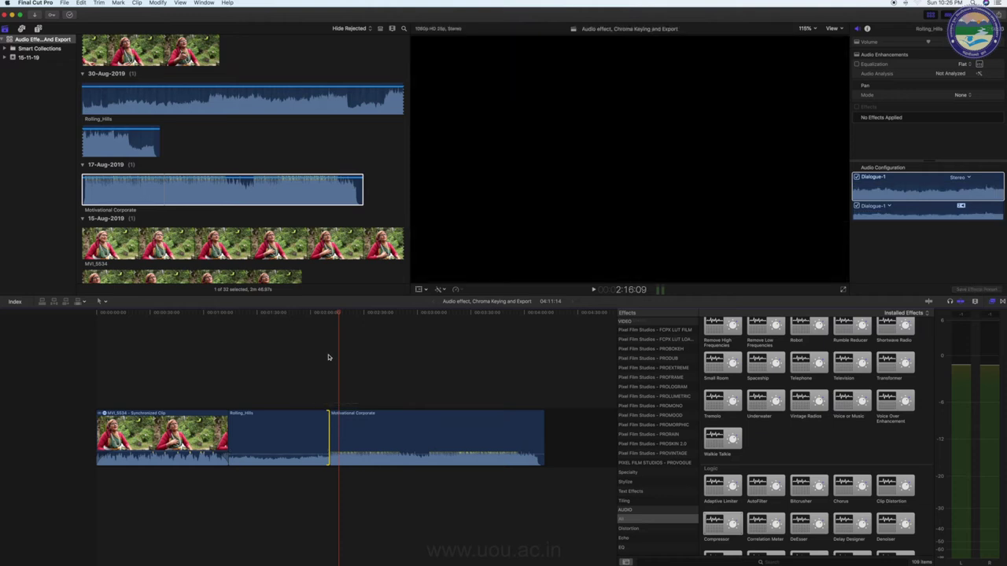
left_click(319, 313)
key("space")
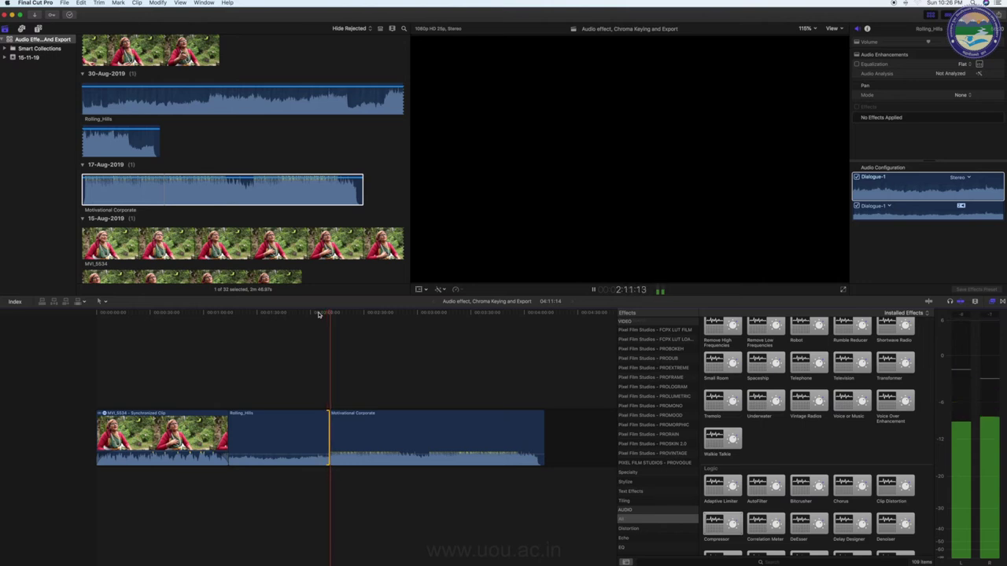
key("space")
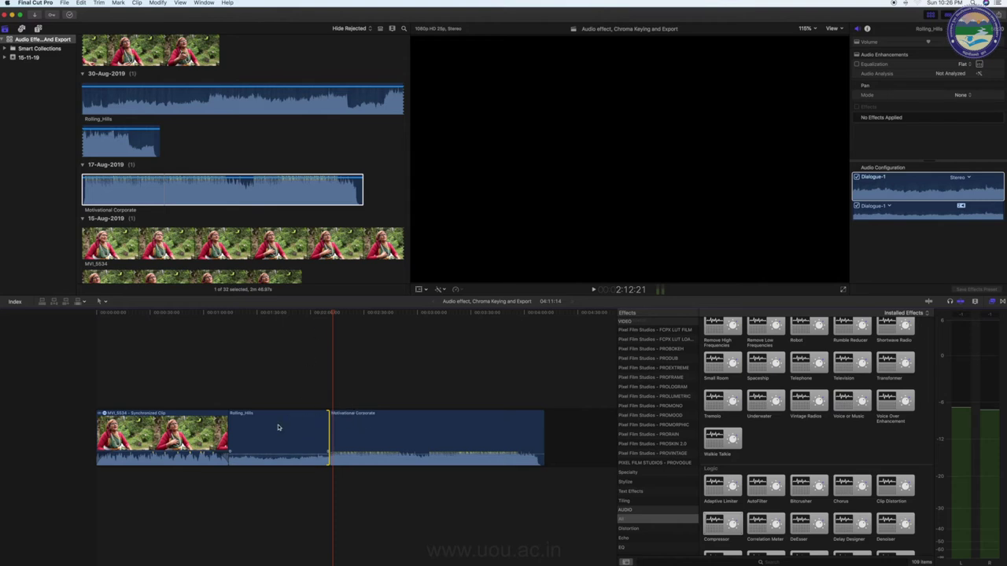
Add a Cross Dissolve at the music join, widen it, and preview the crossfade.
left_click(327, 423)
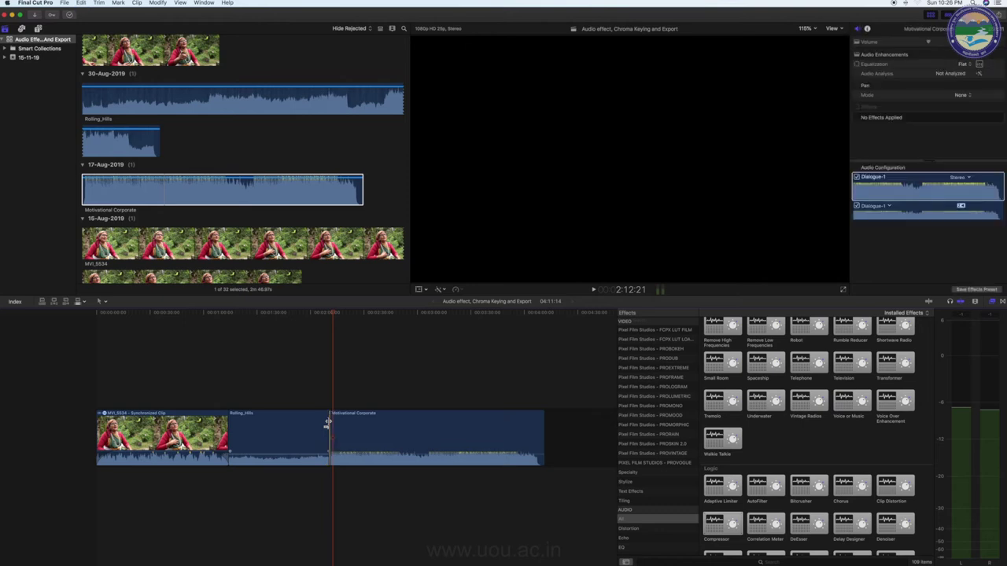
key("super+equal")
key("super+t")
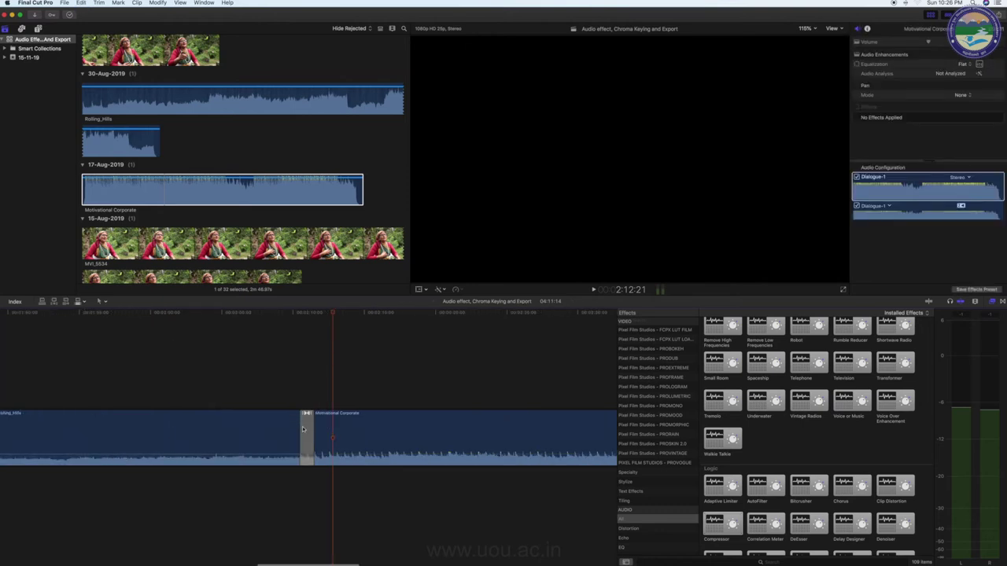
left_click_drag(300, 427, 252, 427)
left_click(228, 314)
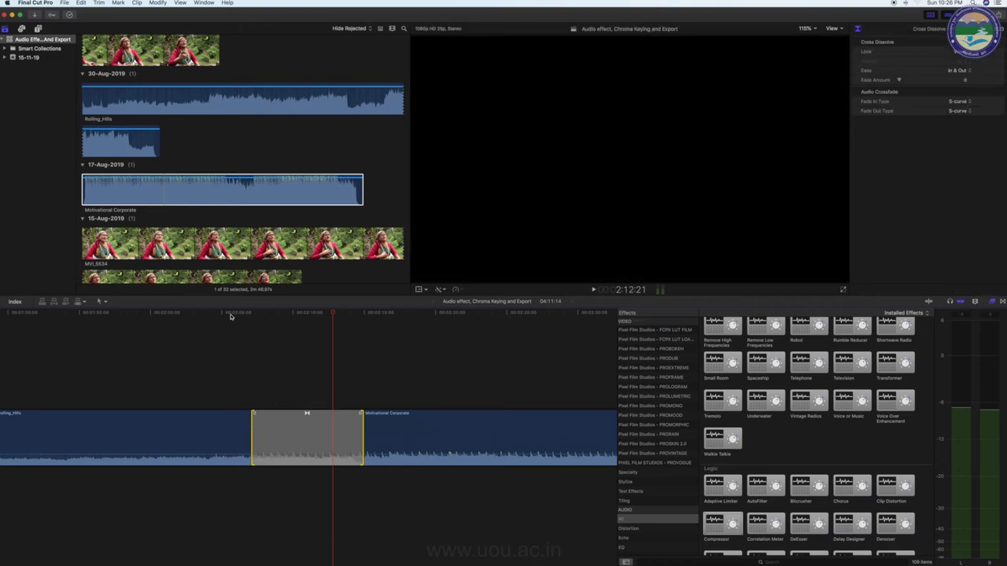
key("super+minus")
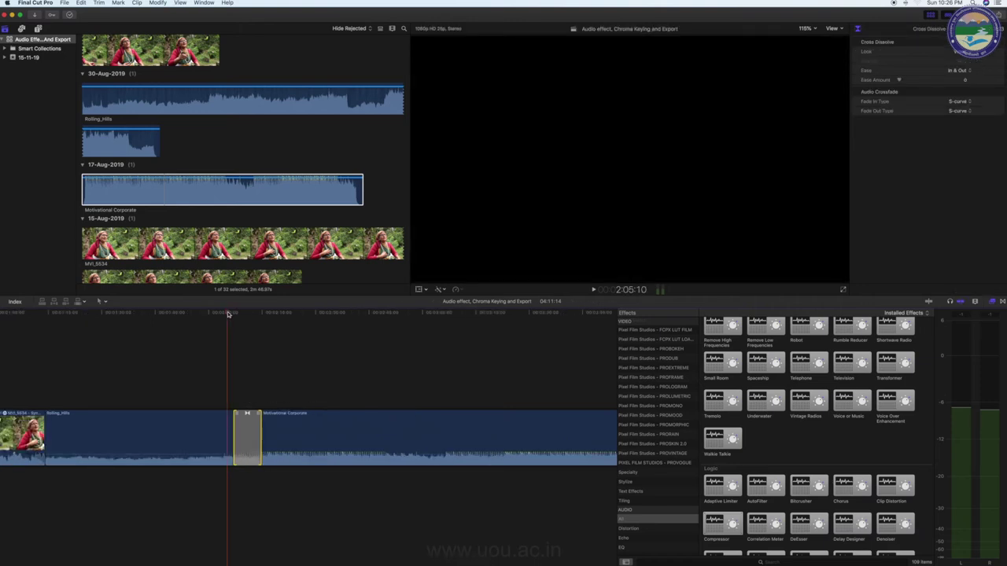
key("space")
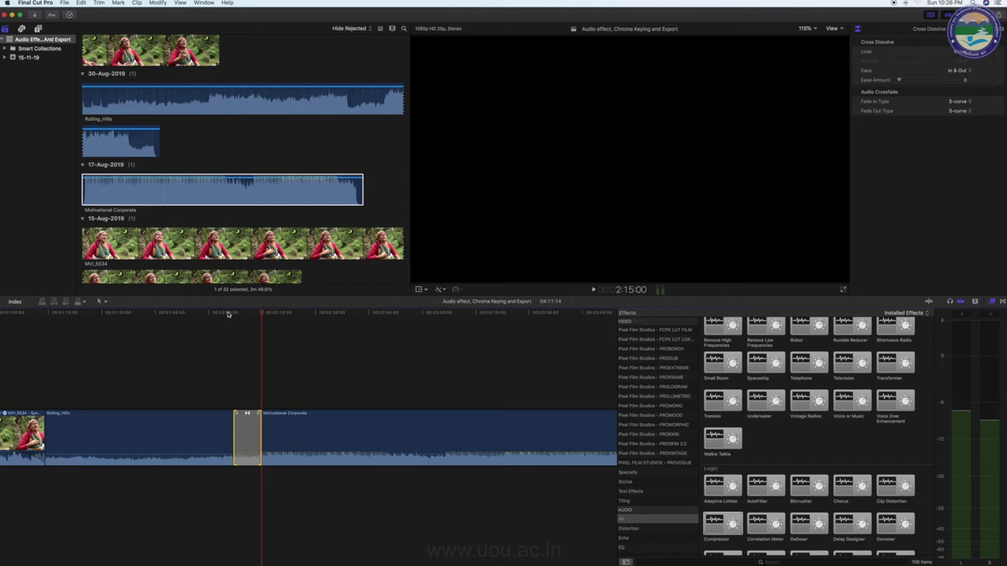
Connect a short Rolling_Hills clip under the interview's start, starting at the playhead, with its end trimmed shorter.
scroll(213, 342, "left", 2)
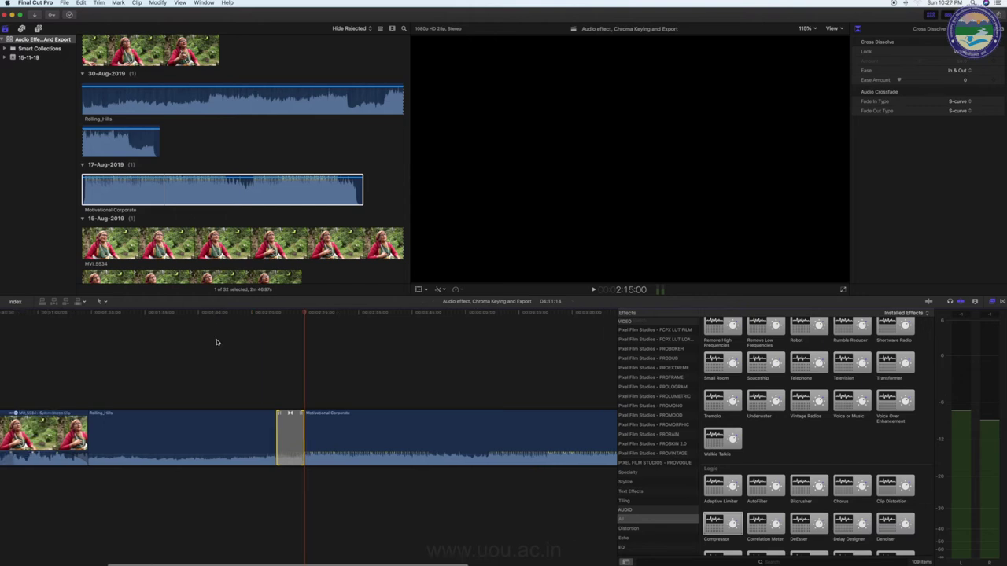
scroll(213, 342, "left", 8)
left_click(95, 312)
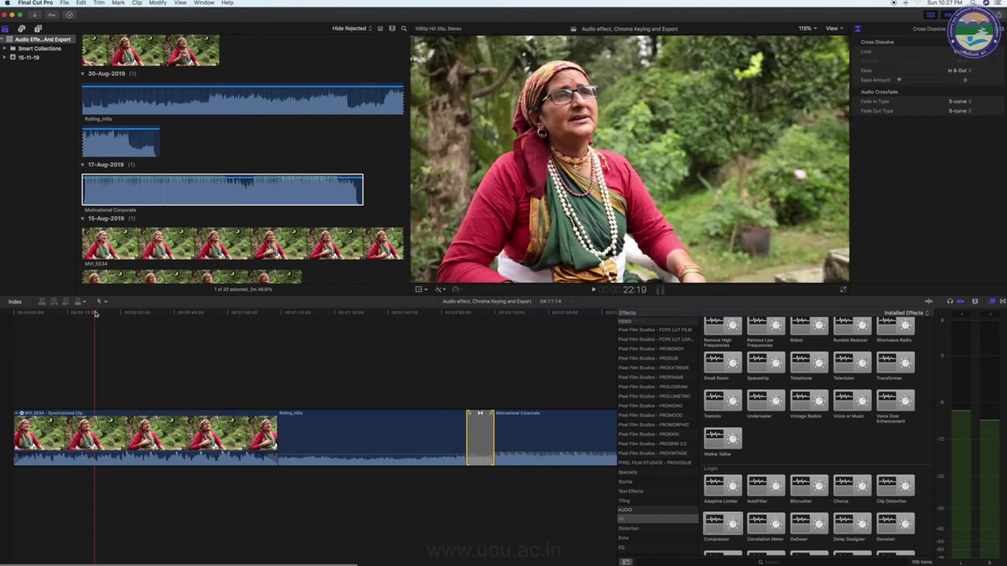
left_click(153, 464)
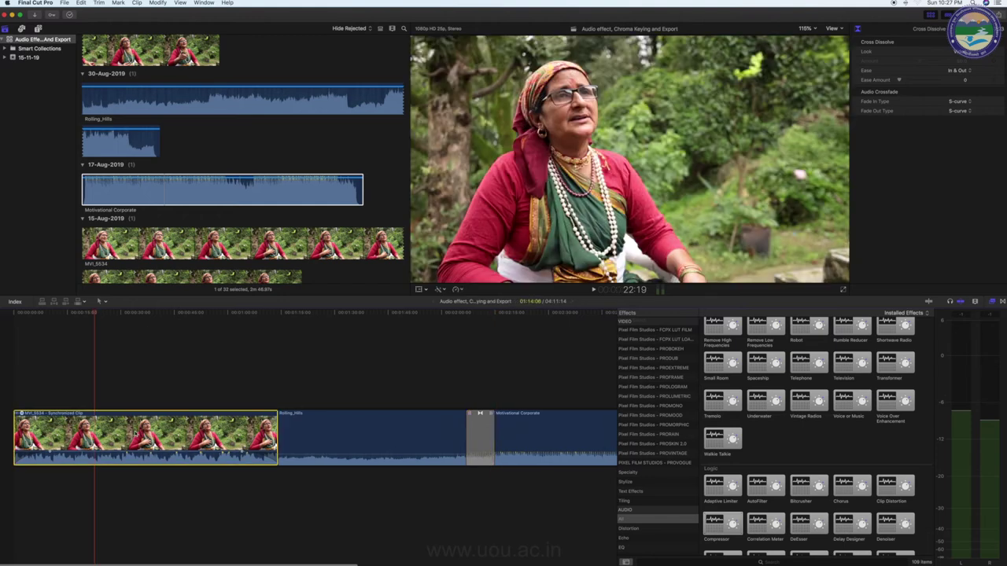
left_click(137, 104)
left_click_drag(262, 98, 47, 480)
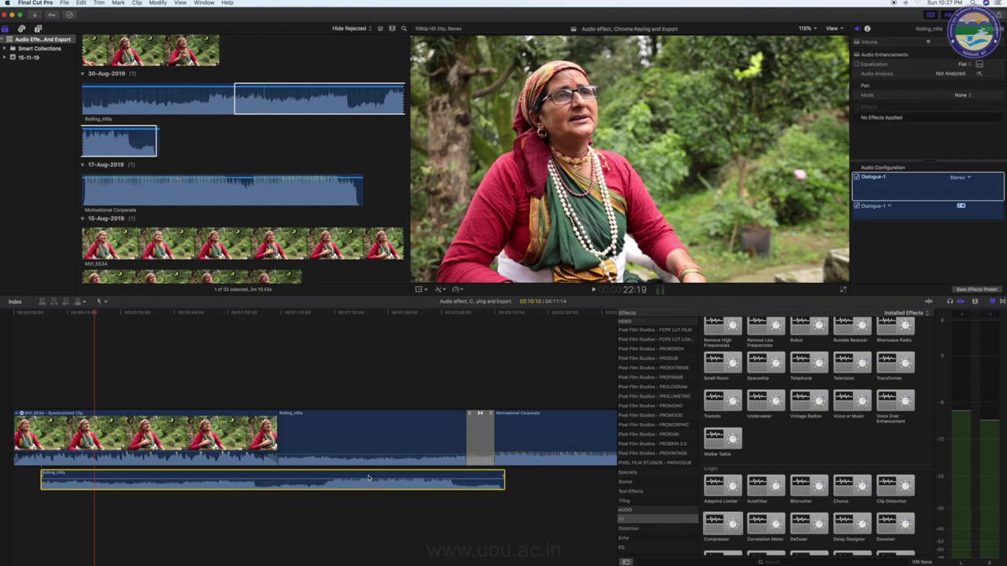
left_click_drag(504, 478, 181, 479)
left_click_drag(41, 473, 95, 472)
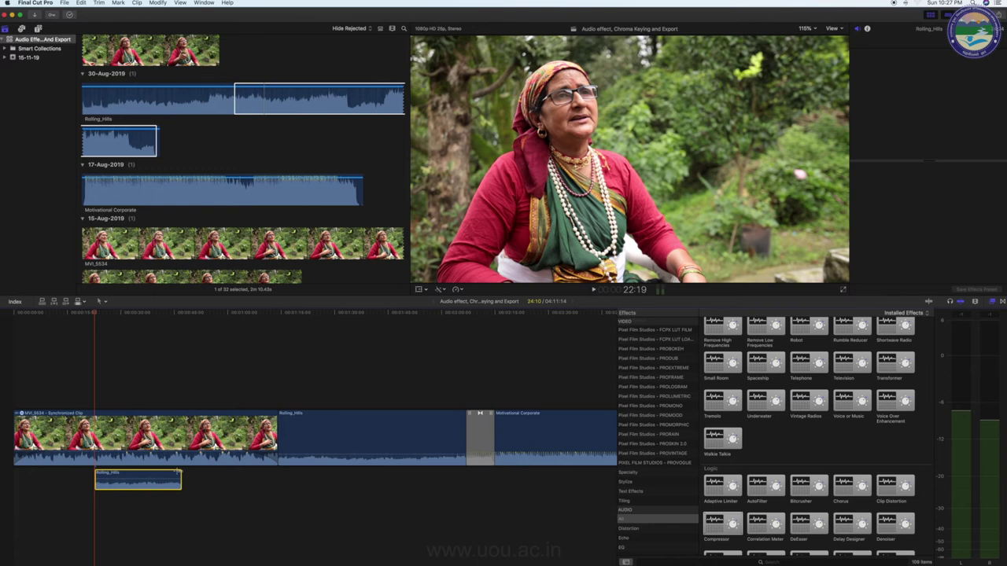
left_click_drag(182, 474, 173, 475)
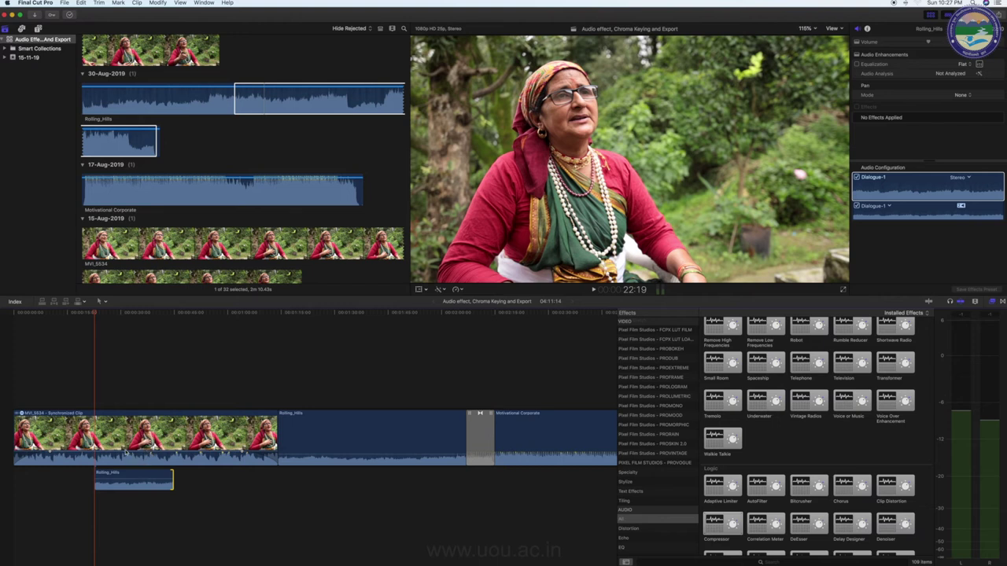
left_click(171, 437)
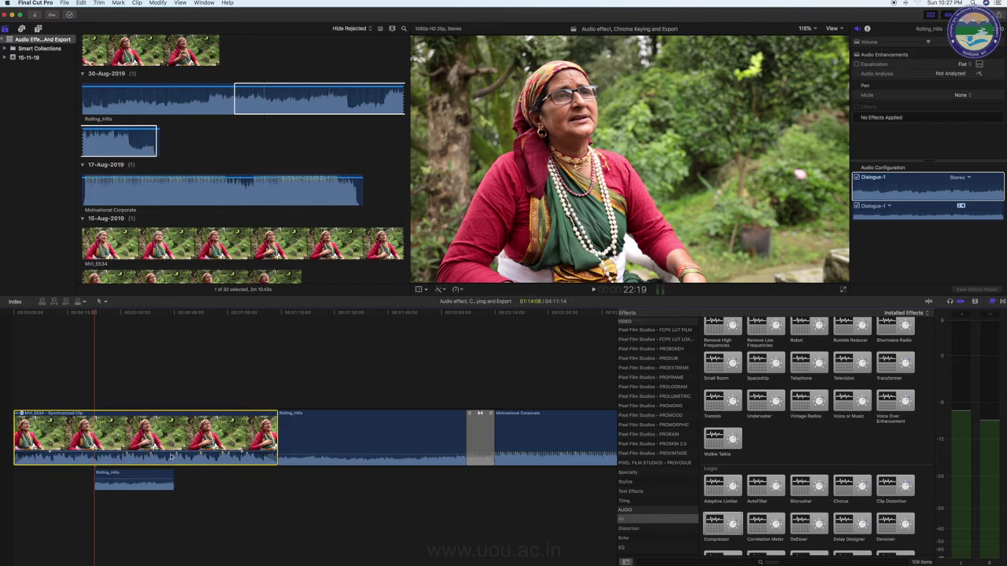
Lower the Rolling_Hills music volume, listen to it, and settle it at -9.0 dB.
mouse_move(124, 475)
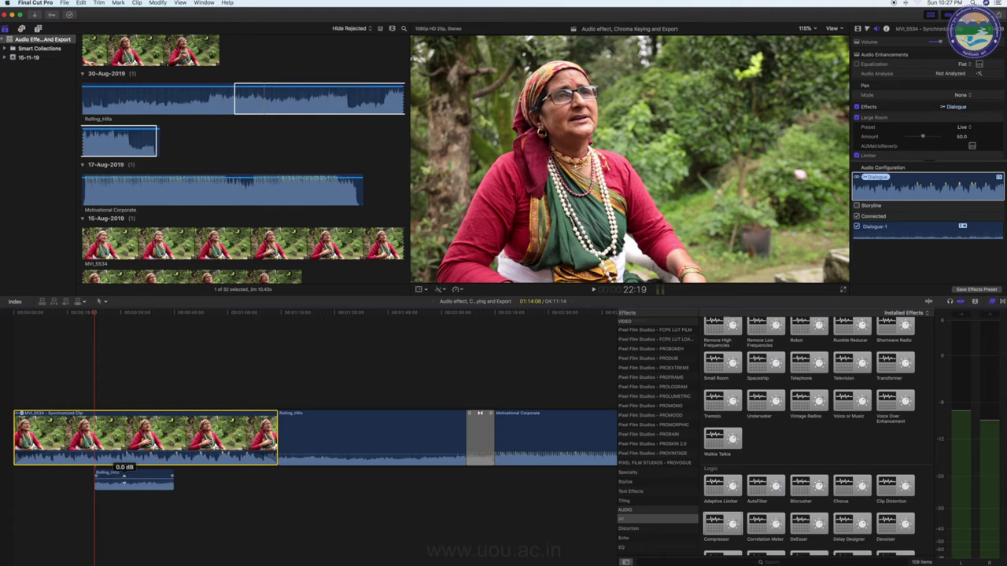
left_click_drag(123, 476, 124, 482)
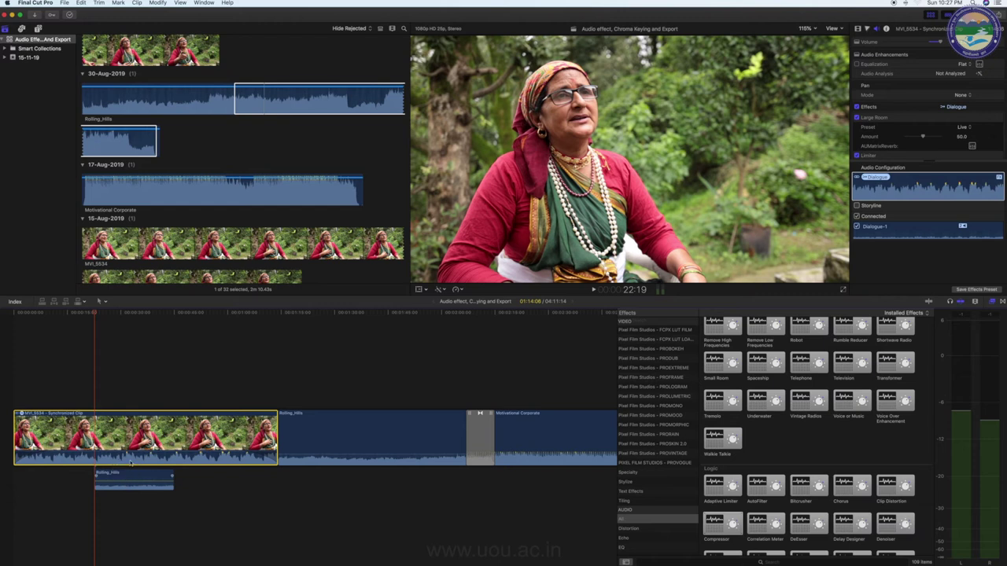
left_click(92, 316)
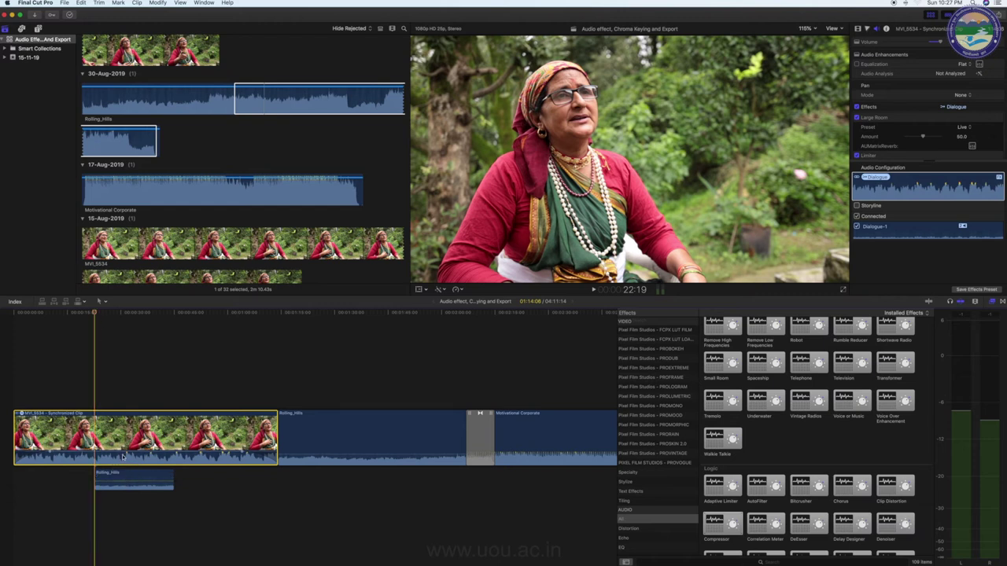
key("space")
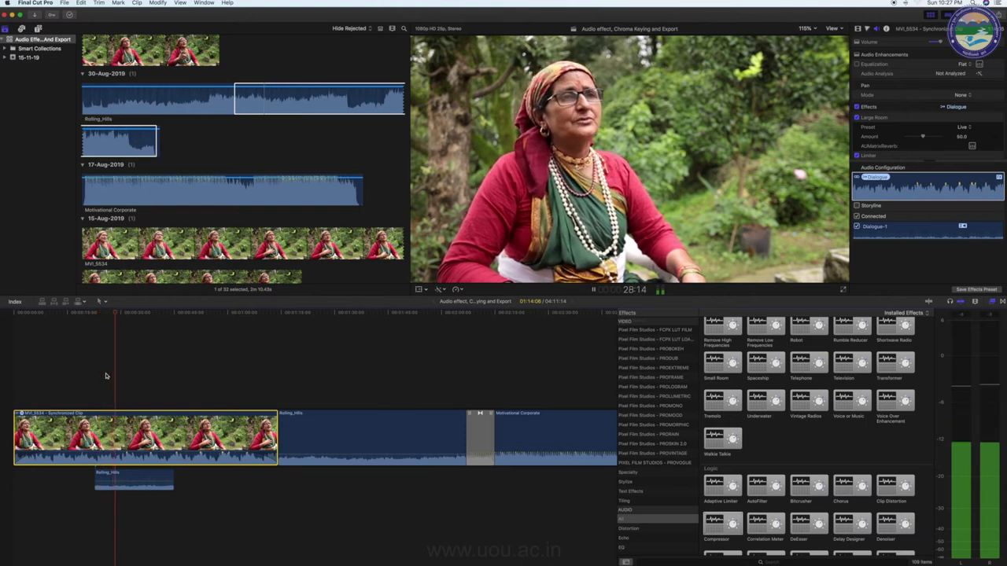
key("space")
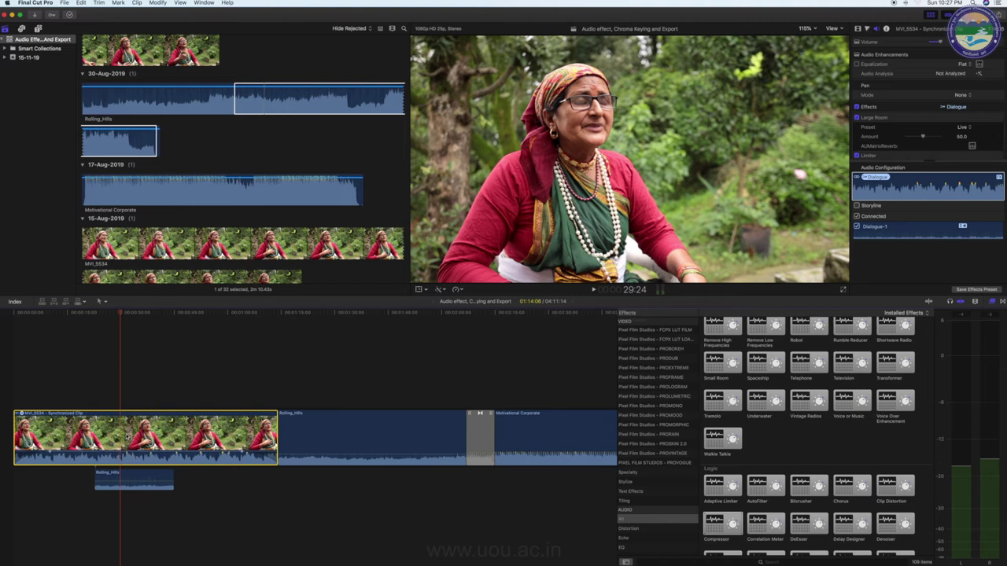
left_click_drag(128, 477, 129, 478)
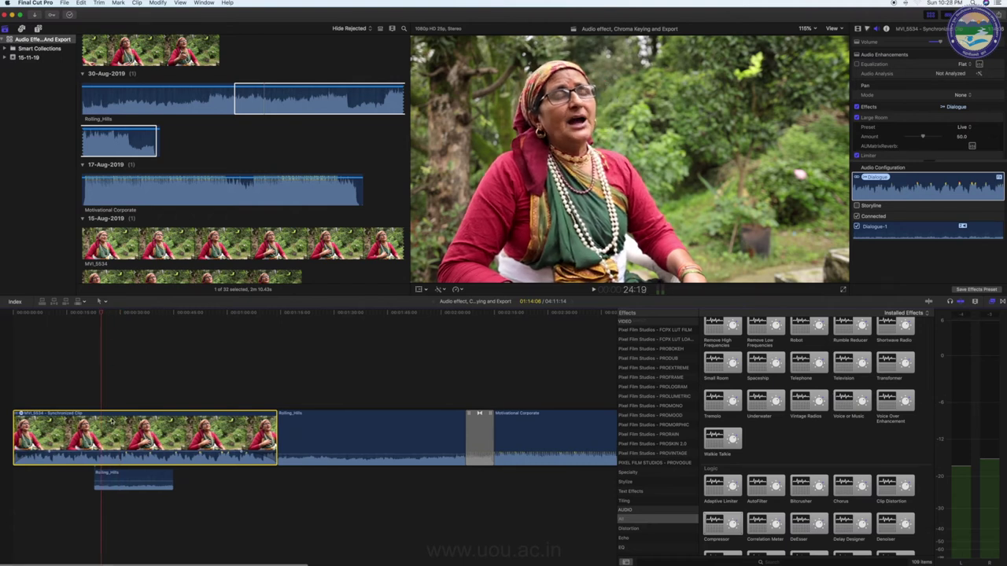
Dip the interview audio between its two keyframes near 42 seconds down to -22 dB.
scroll(909, 118, "up", 1)
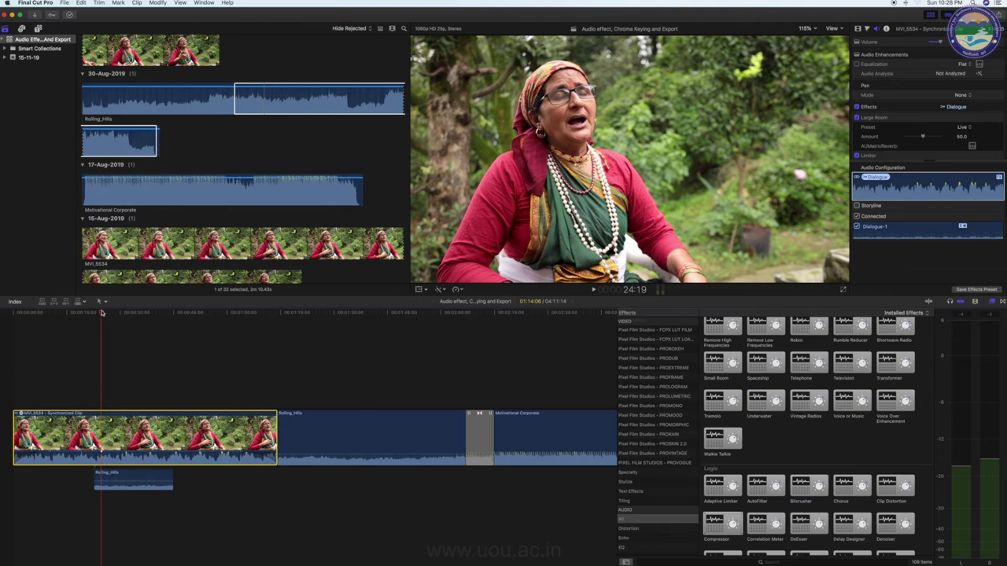
left_click_drag(102, 313, 111, 314)
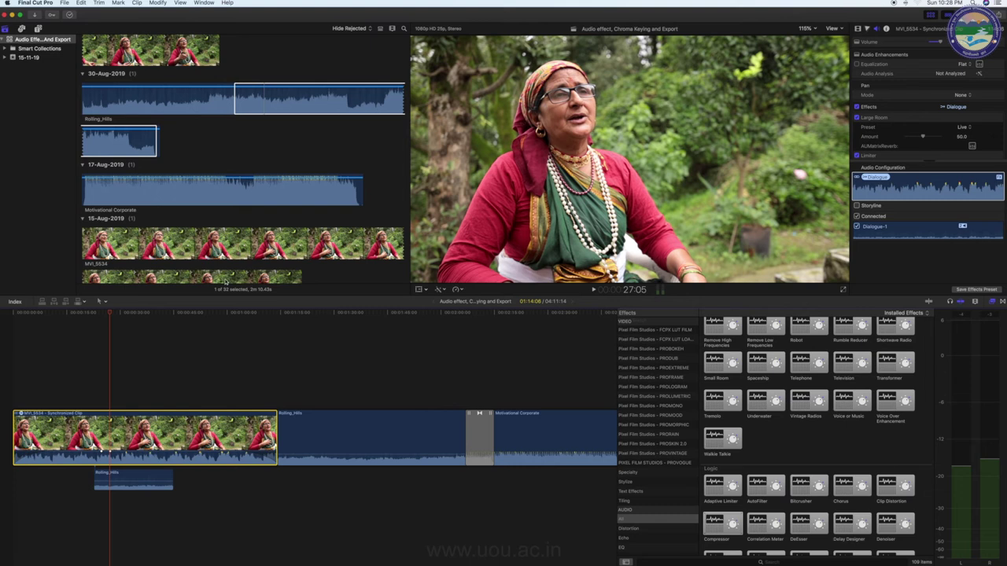
left_click_drag(110, 314, 164, 314)
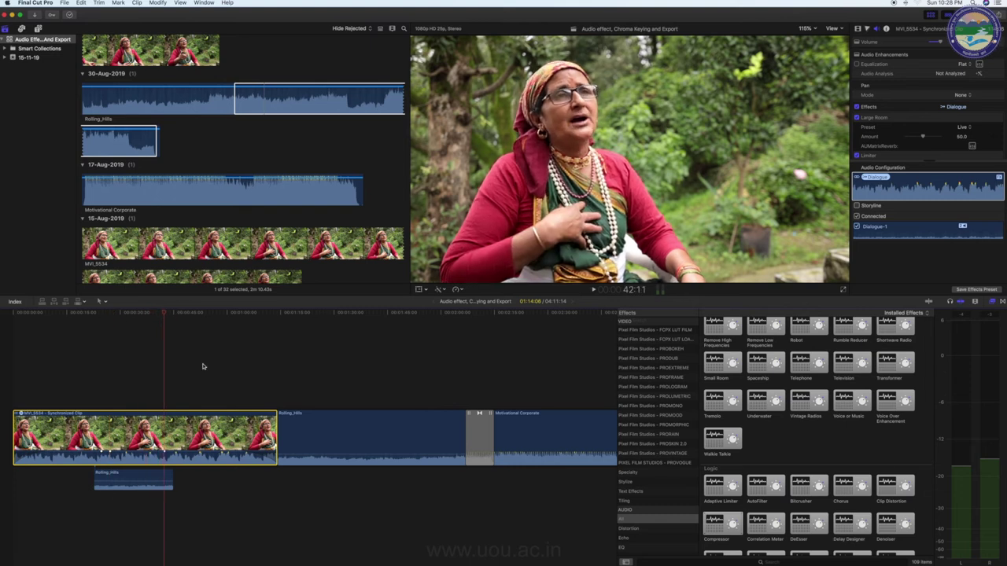
left_click_drag(169, 311, 178, 309)
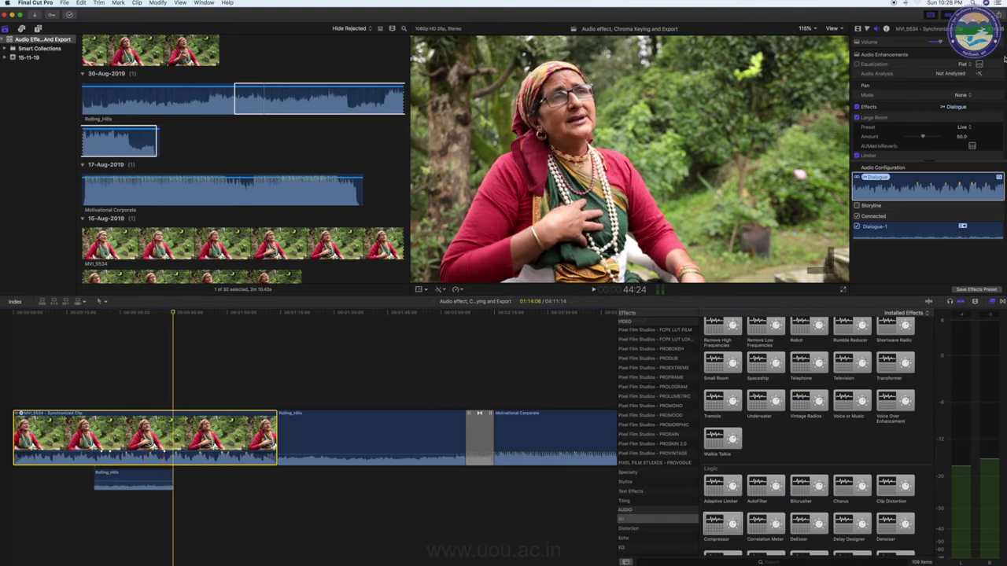
mouse_move(129, 451)
left_click_drag(128, 451, 128, 458)
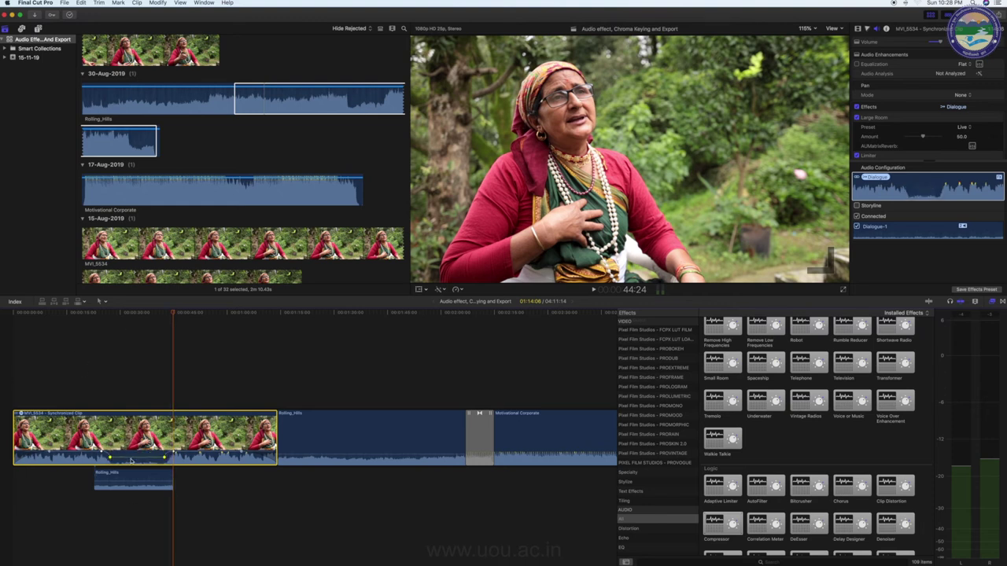
Drag a short fade-in onto the Rolling_Hills music's start, play it back, and select the clip.
left_click(95, 314)
key("space")
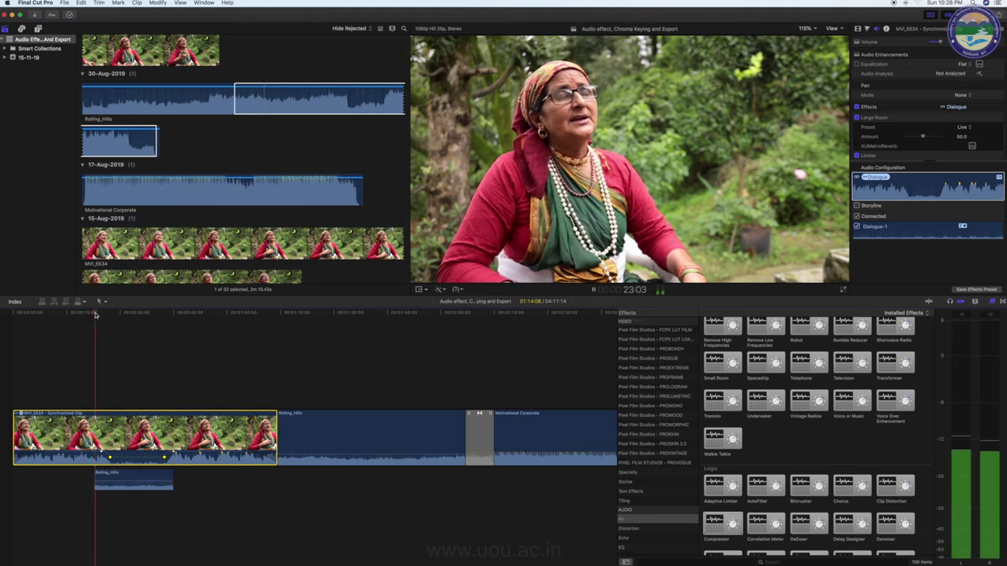
key("space")
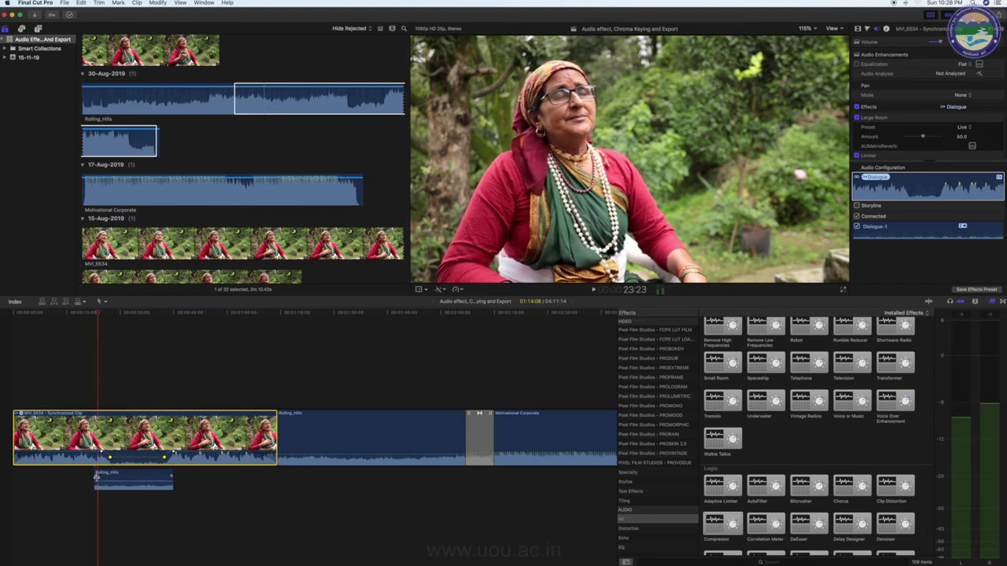
left_click_drag(97, 476, 111, 476)
left_click(94, 315)
key("space")
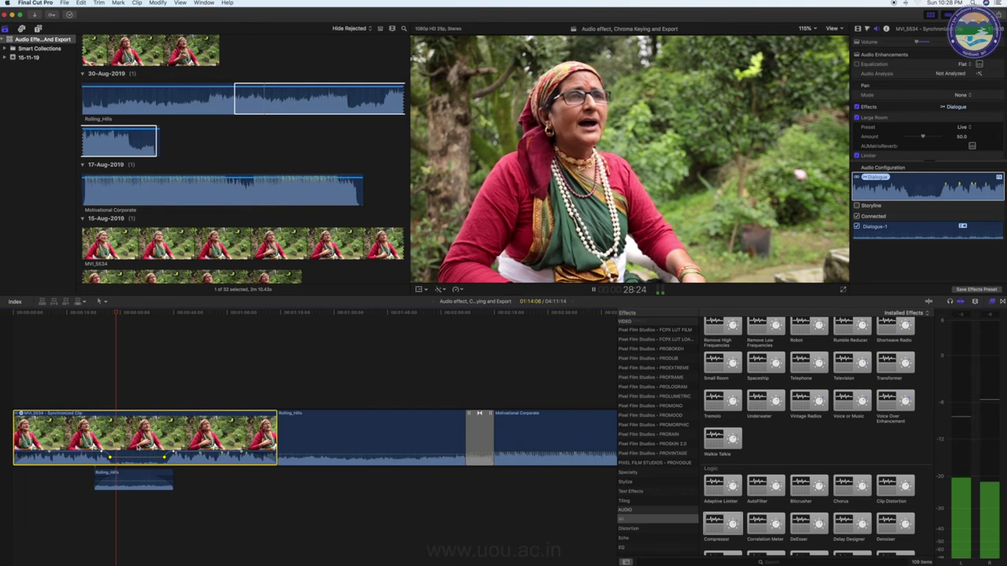
key("space")
left_click(124, 478)
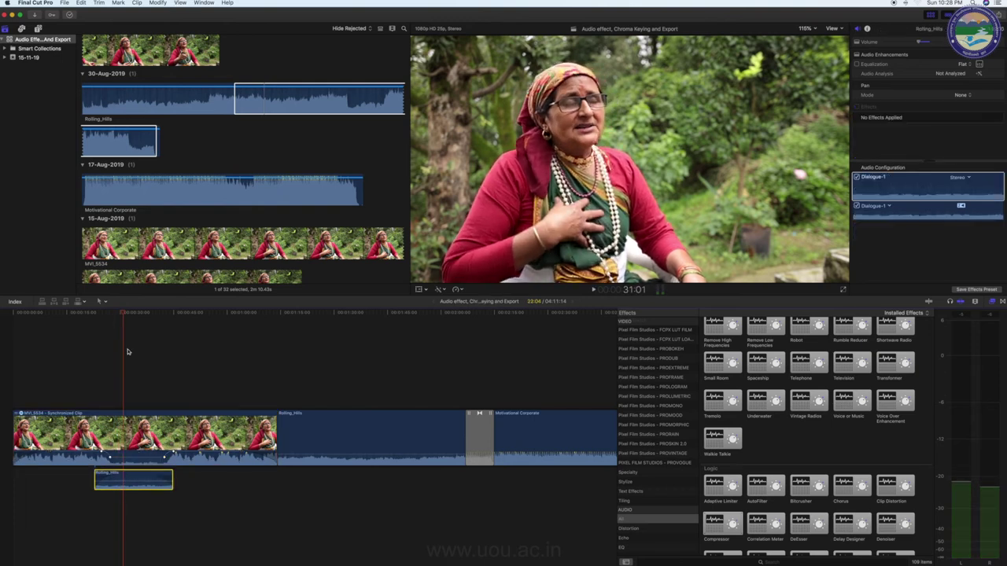
Raise the Rolling_Hills music section around 40 seconds to 3.0 dB.
left_click(122, 314)
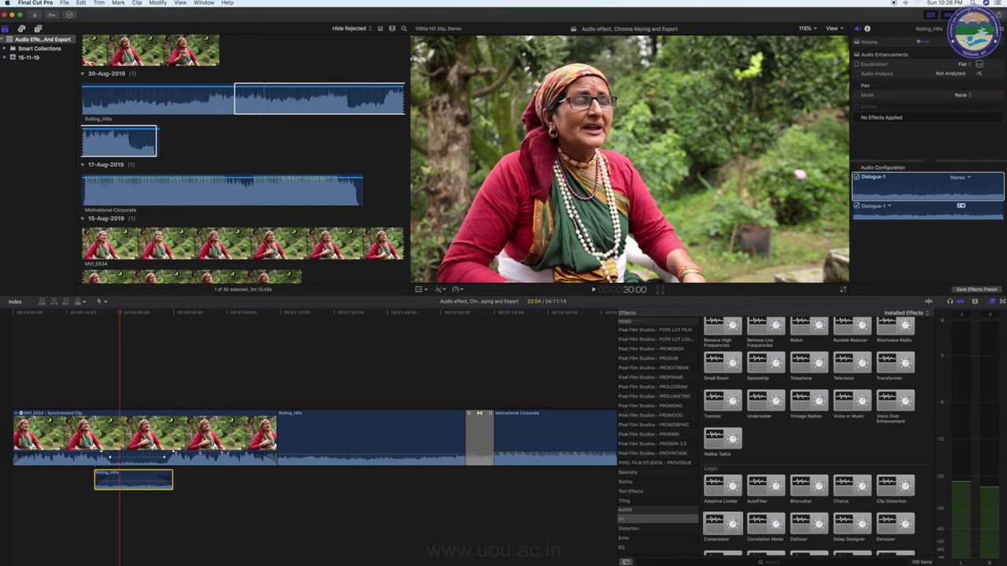
left_click(125, 315)
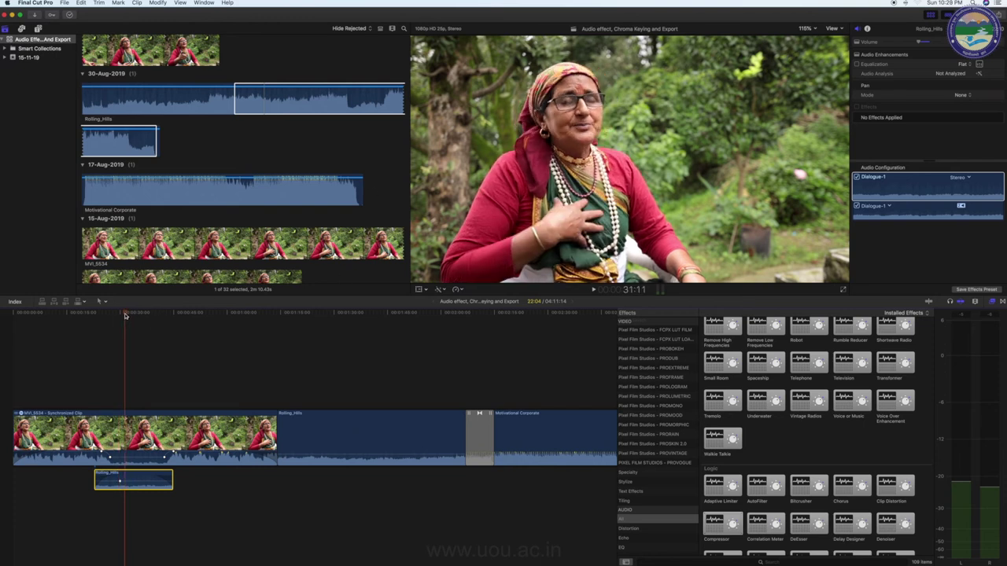
left_click_drag(135, 315, 163, 315)
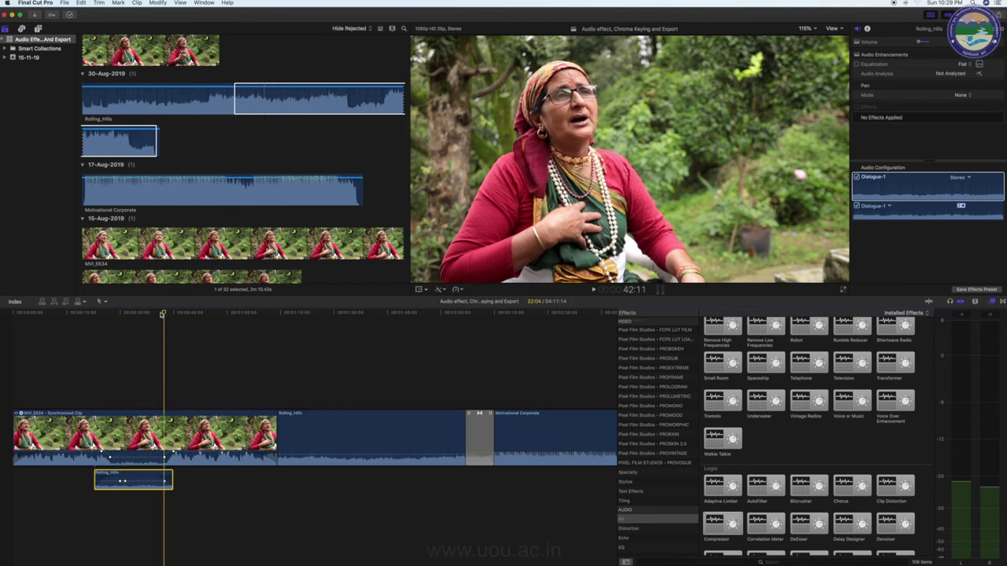
left_click_drag(163, 314, 158, 314)
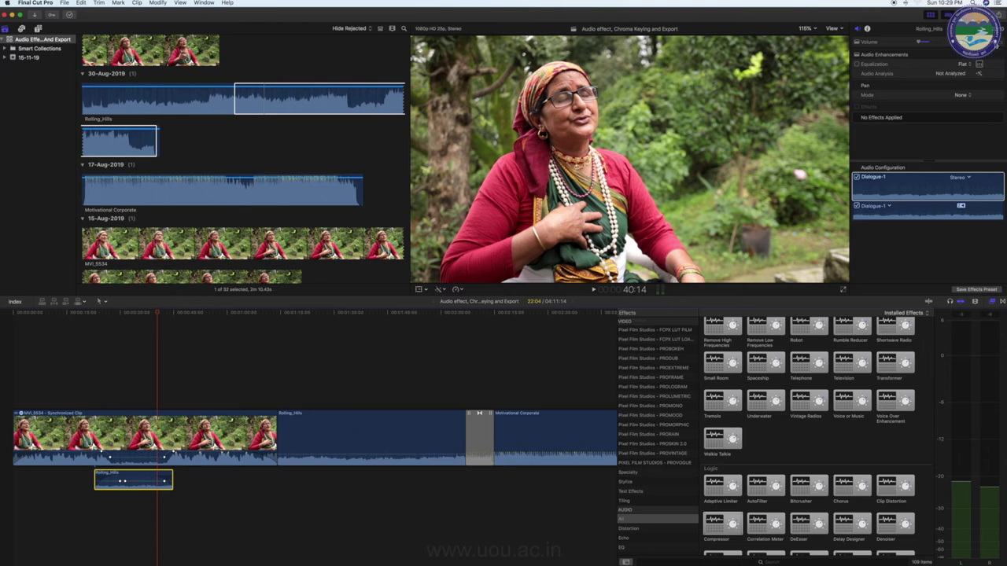
left_click(138, 480)
left_click_drag(138, 481, 139, 476)
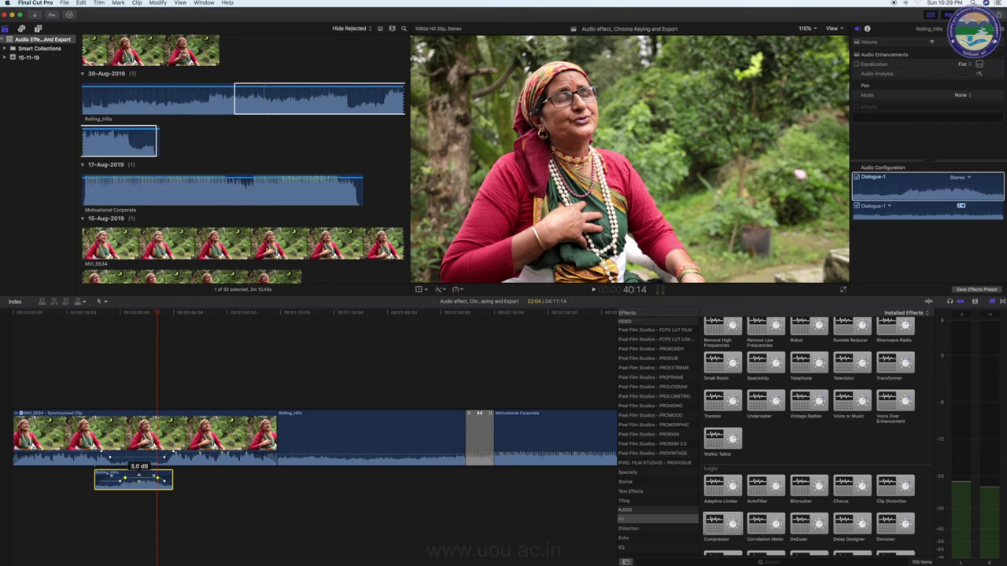
Play back the boosted music section, then select the MVI_5534 interview clip.
left_click(108, 314)
left_click(101, 314)
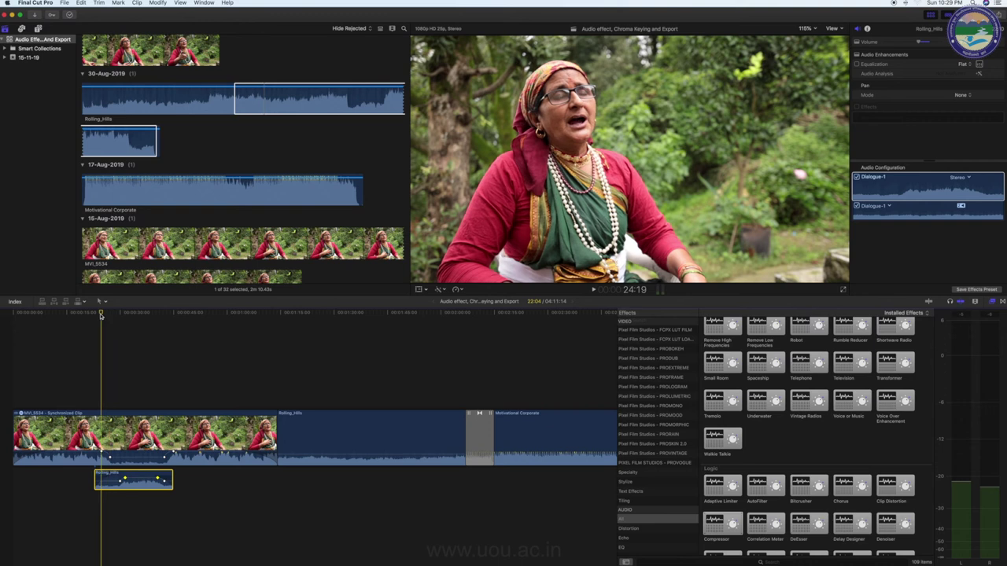
key("space")
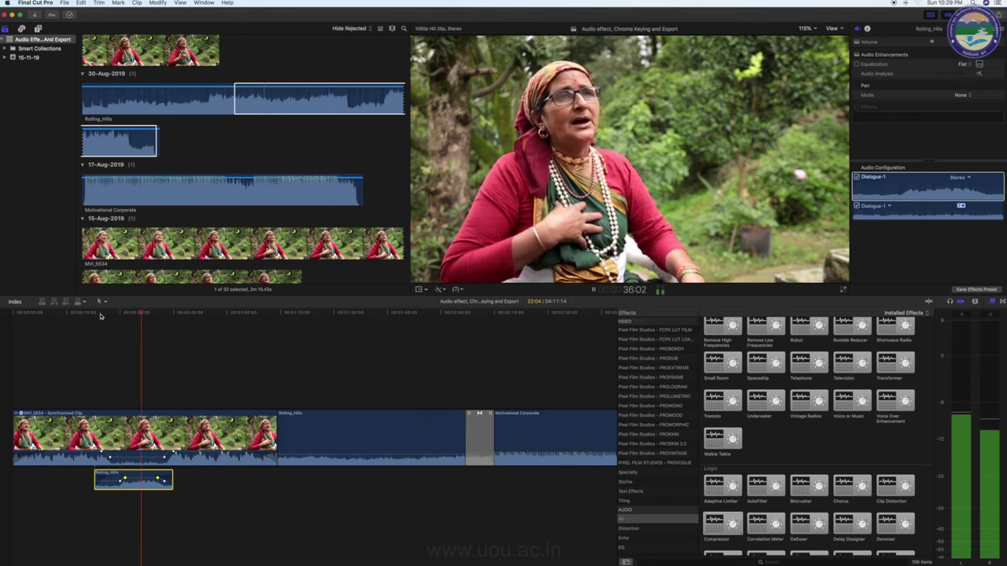
key("space")
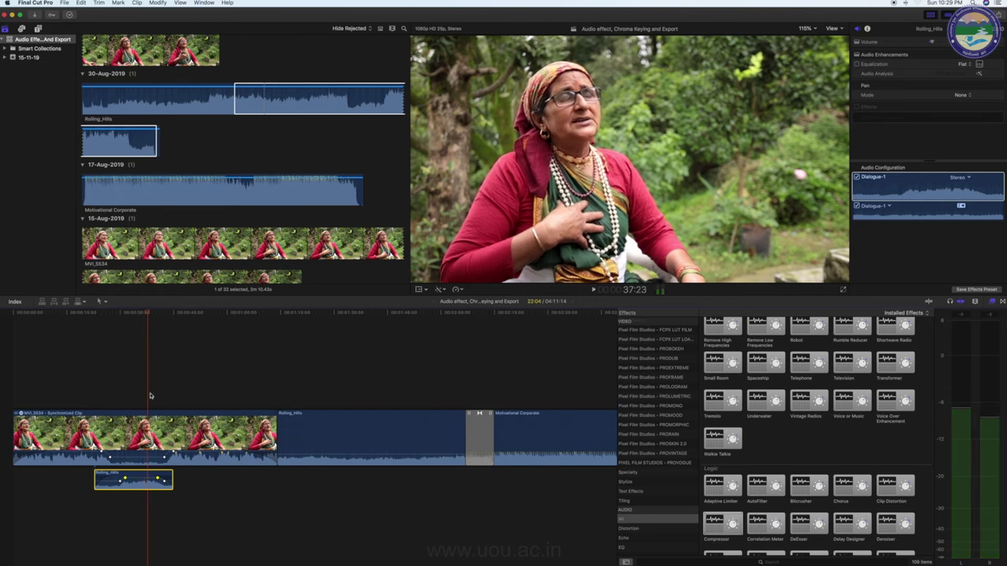
left_click(196, 436)
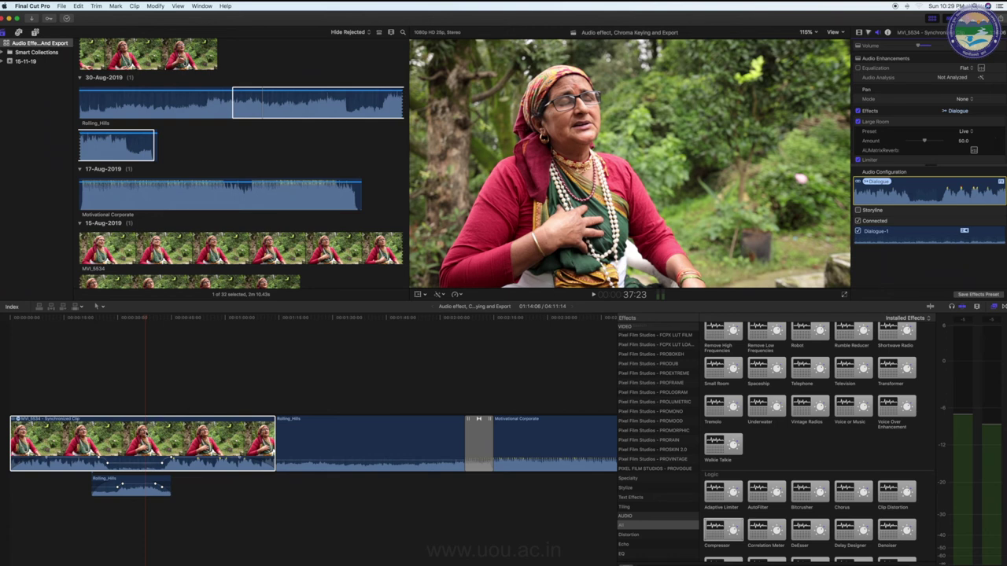
Scroll the Inspector down to the Compressor, then choose a Video category in the Effects browser.
scroll(914, 147, "down", 1)
scroll(914, 146, "down", 5)
scroll(681, 368, "up", 5)
scroll(682, 368, "up", 5)
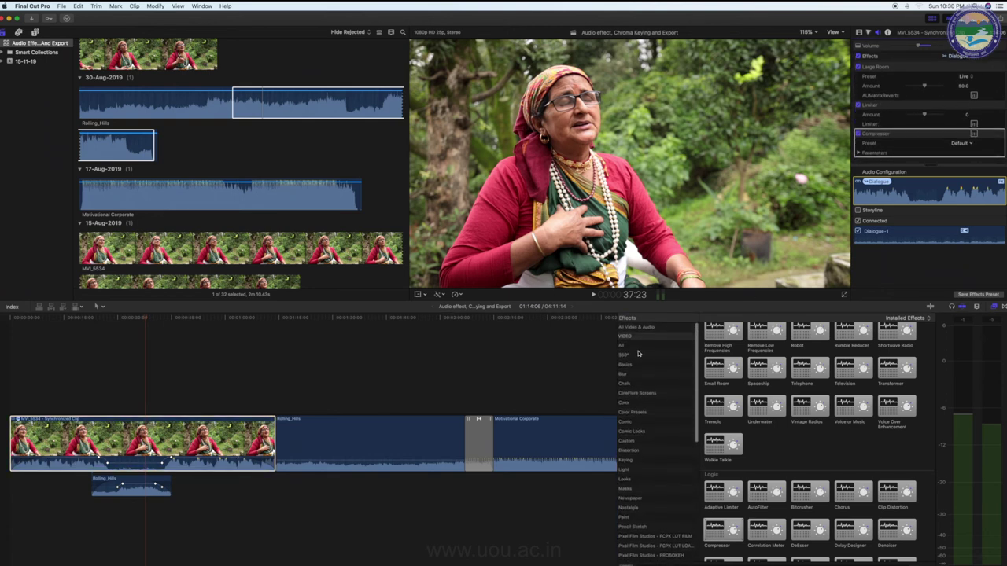
left_click(631, 375)
Show all video effects and apply Camcorder, Bad TV and Bloom to the MVI_5534 interview clip.
left_click(633, 347)
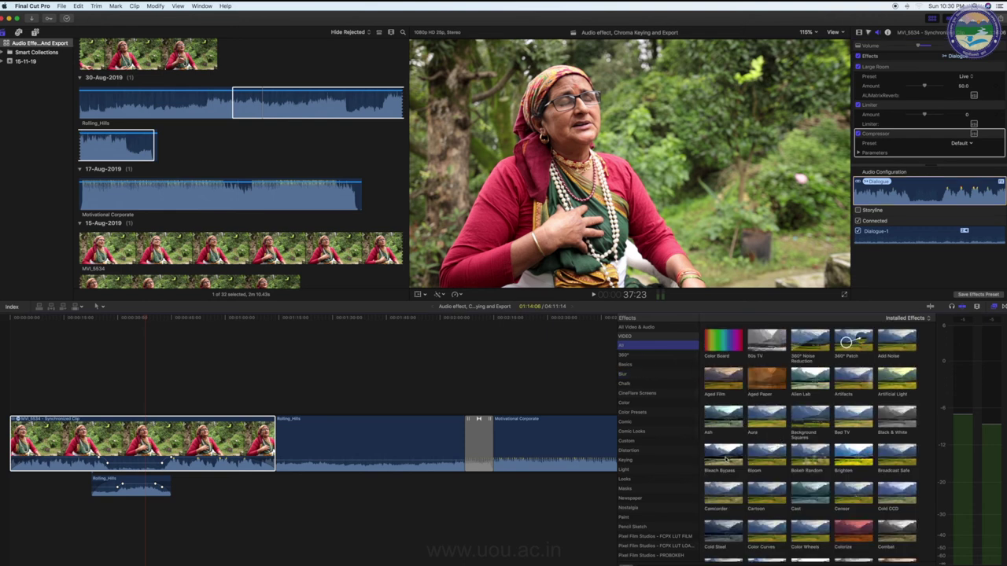
left_click_drag(716, 497, 228, 422)
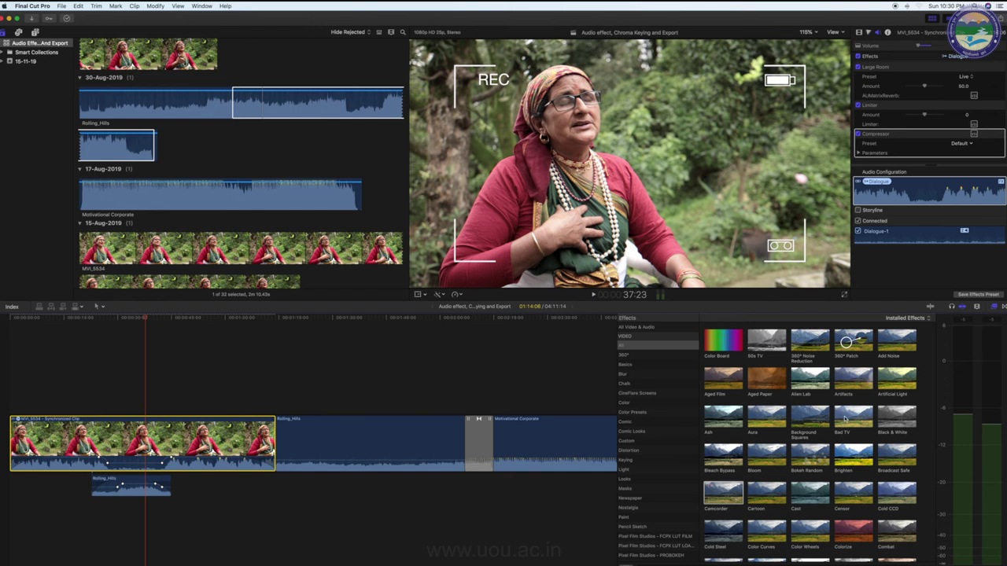
mouse_move(853, 417)
left_mouse_down()
mouse_move(60, 411)
mouse_move(61, 429)
left_mouse_up()
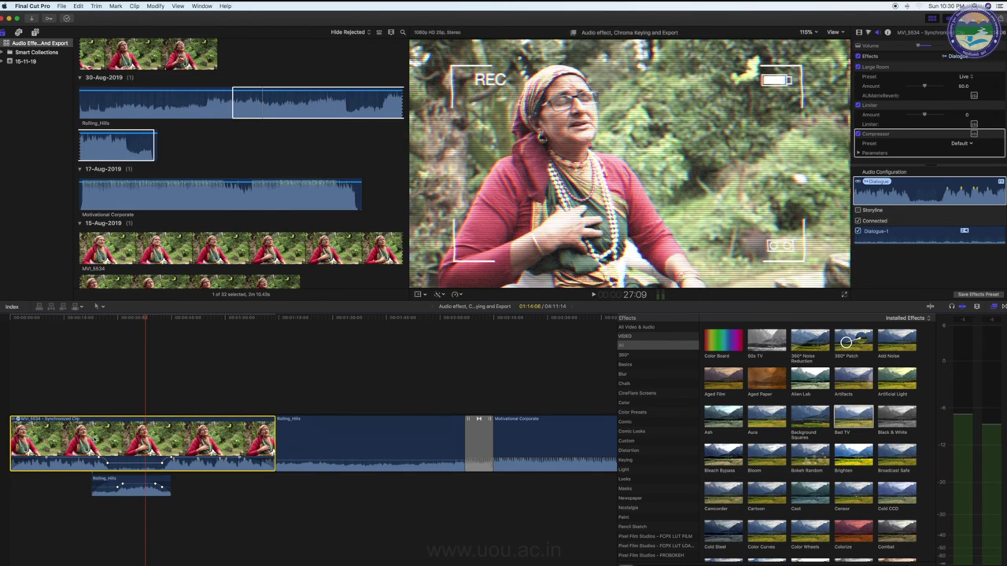
left_click_drag(770, 456, 175, 447)
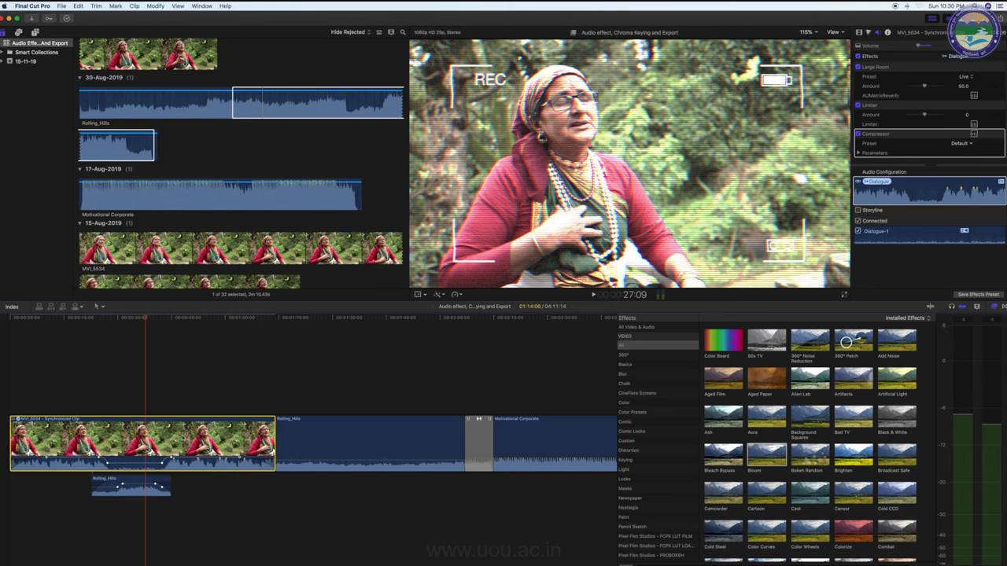
Scroll the browser to bring the stock B-roll clips into view.
scroll(325, 360, "right", 5)
scroll(215, 184, "up", 2)
scroll(214, 184, "up", 5)
scroll(214, 179, "down", 5)
scroll(214, 179, "down", 5)
scroll(214, 180, "down", 5)
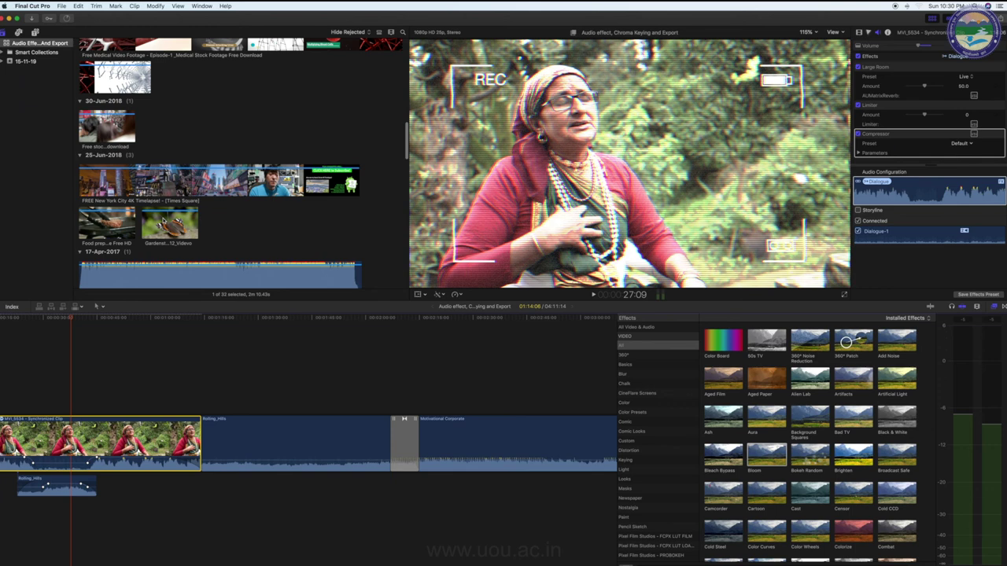
Connect the Gardenstock butterfly and Food preparation clips above the interview, then select MVI_5534.
left_click_drag(166, 221, 235, 378)
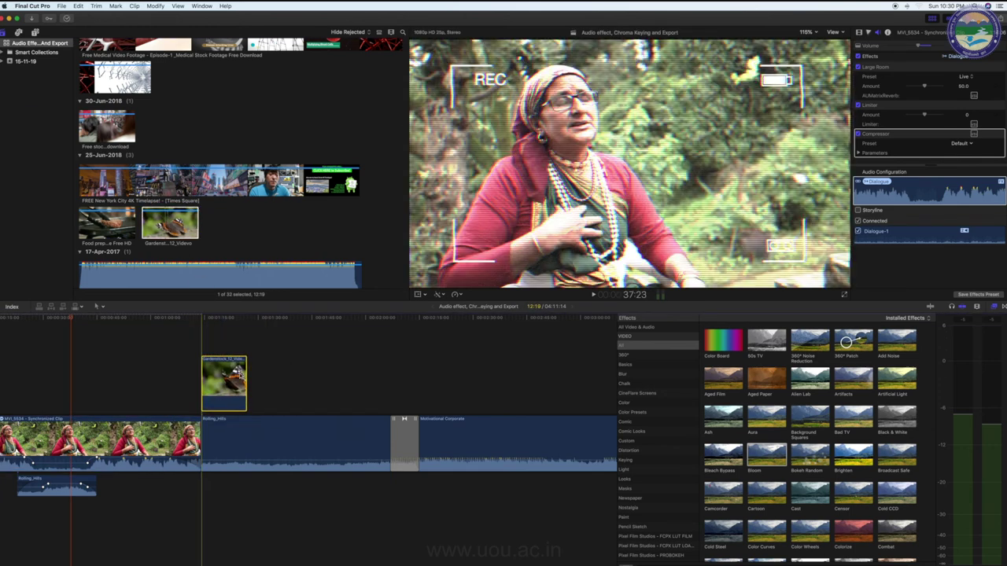
mouse_move(106, 225)
left_mouse_down()
mouse_move(271, 344)
mouse_move(272, 378)
left_mouse_up()
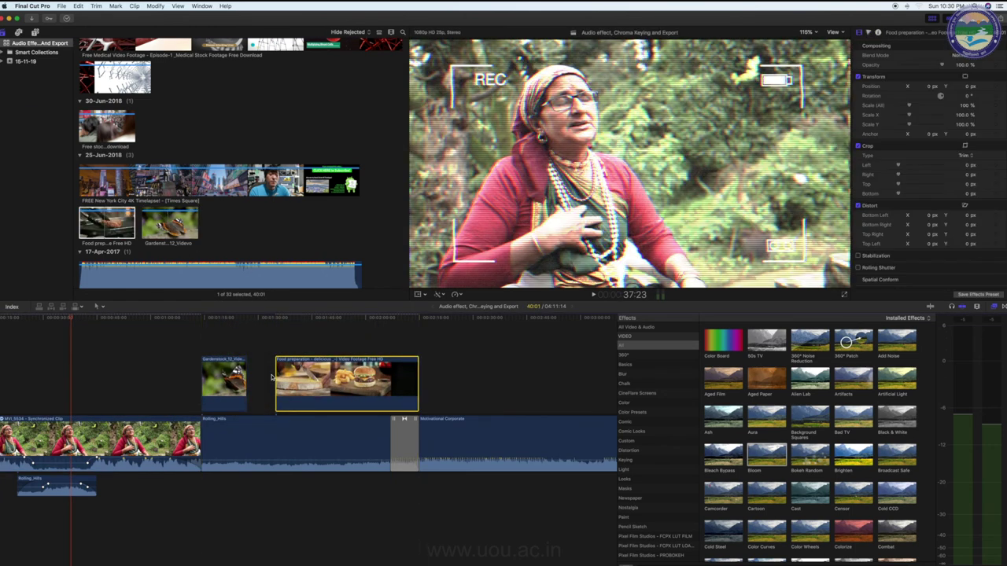
left_click(95, 431)
left_click(88, 318)
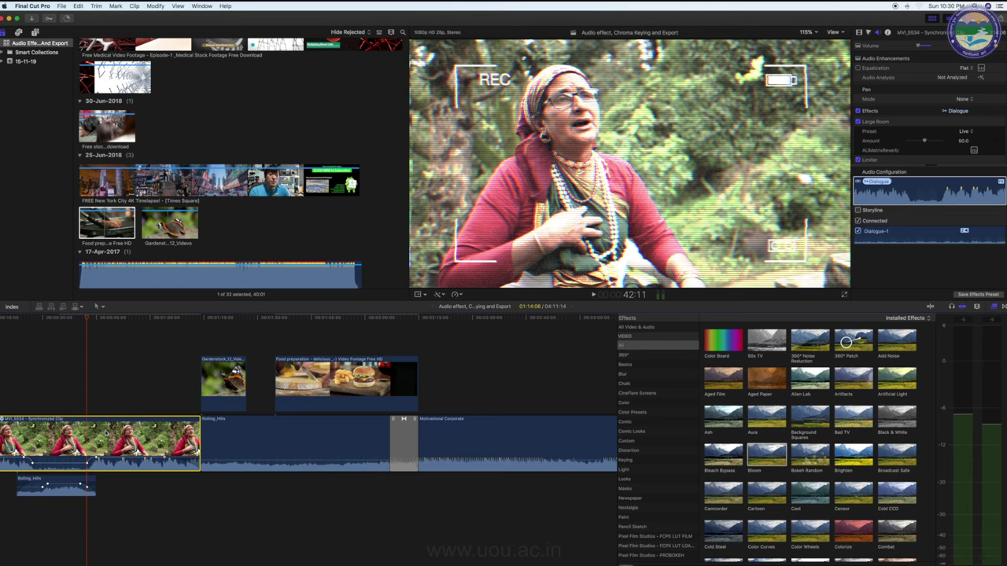
Copy the MVI_5534 interview clip, then select both the butterfly and food preparation clips.
key("super+c")
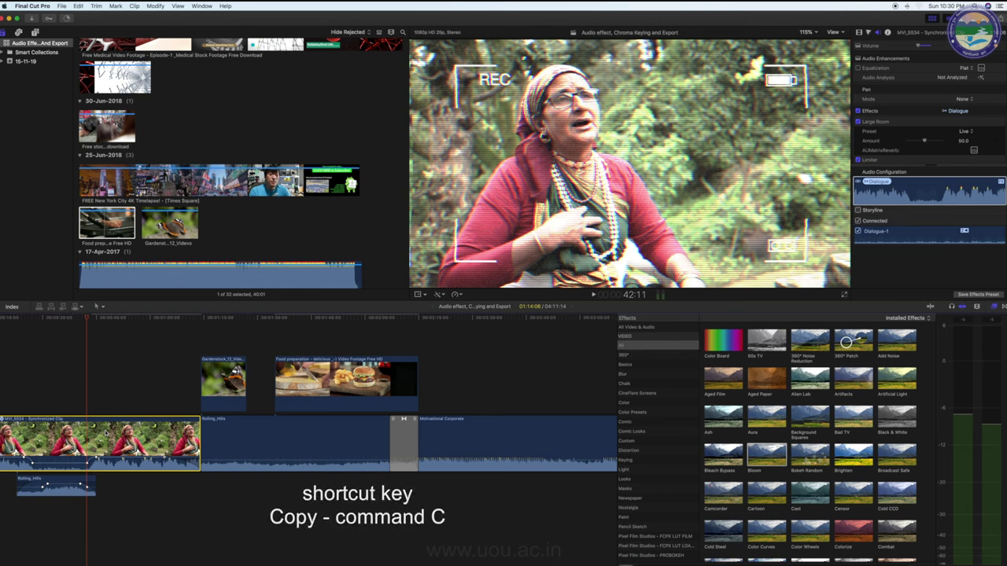
scroll(208, 378, "right", 1)
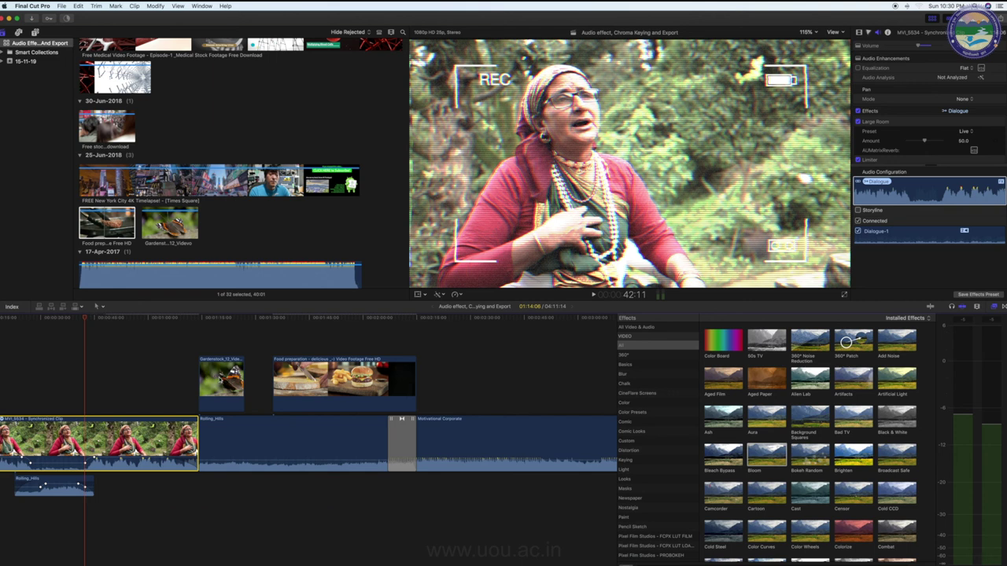
left_click(213, 381)
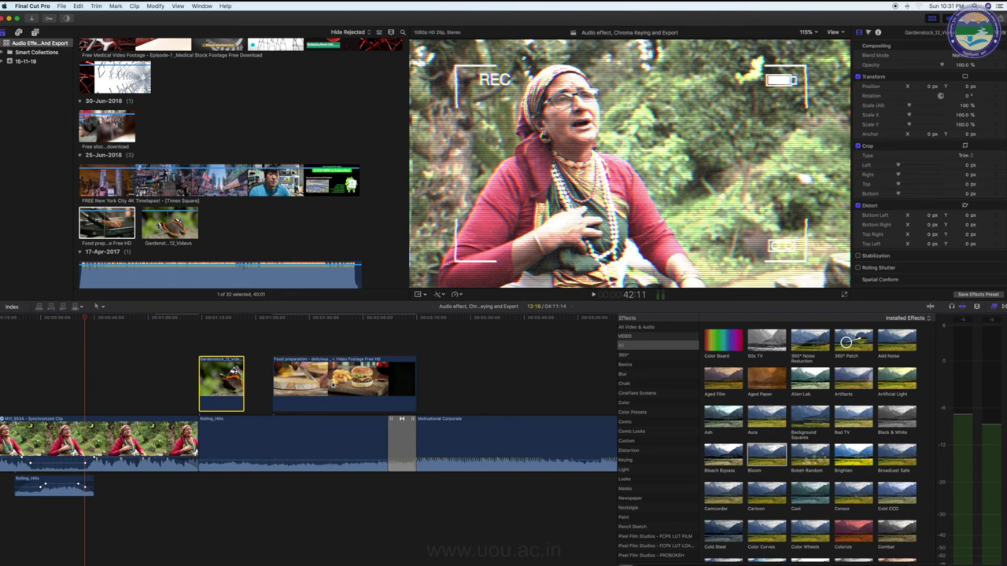
left_click(332, 384, "super")
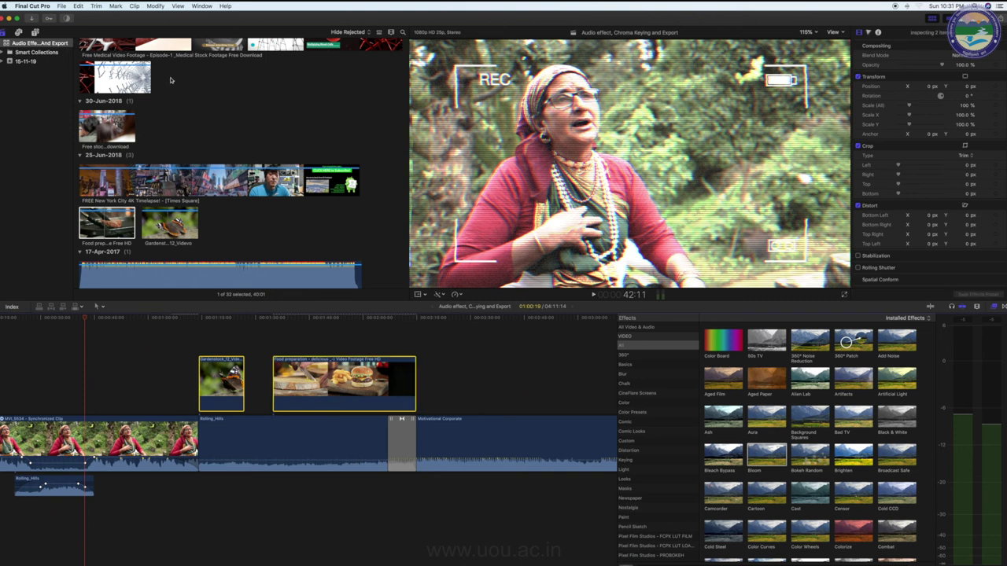
Paste the interview's effects onto both B-roll clips, scrub through to preview, then deselect them.
left_click(79, 7)
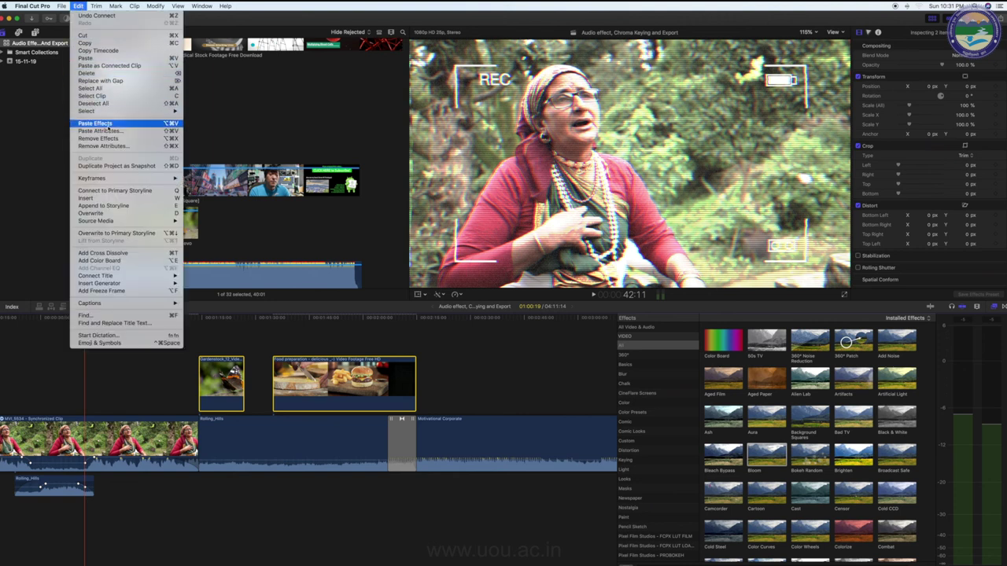
left_click(94, 124)
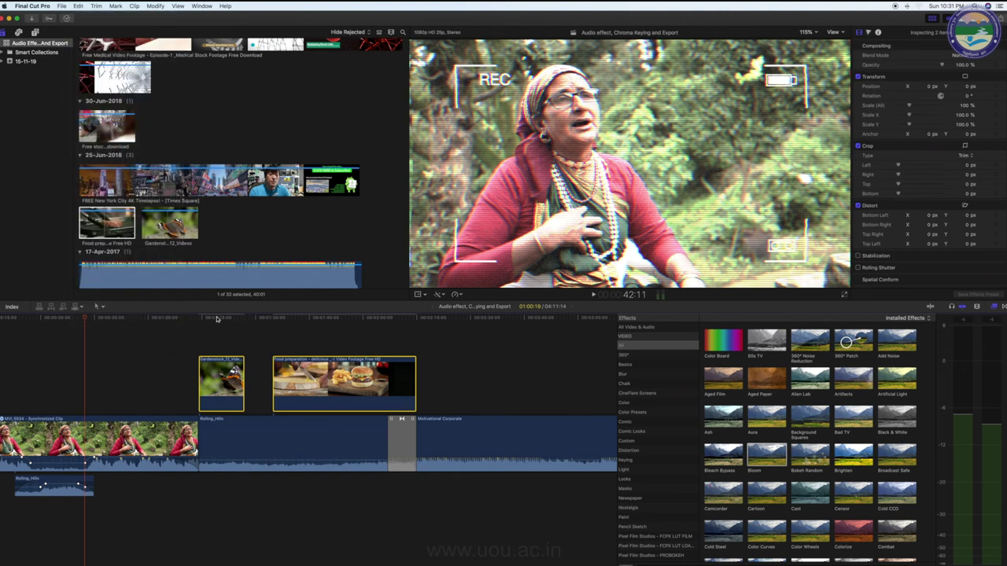
left_click(218, 318)
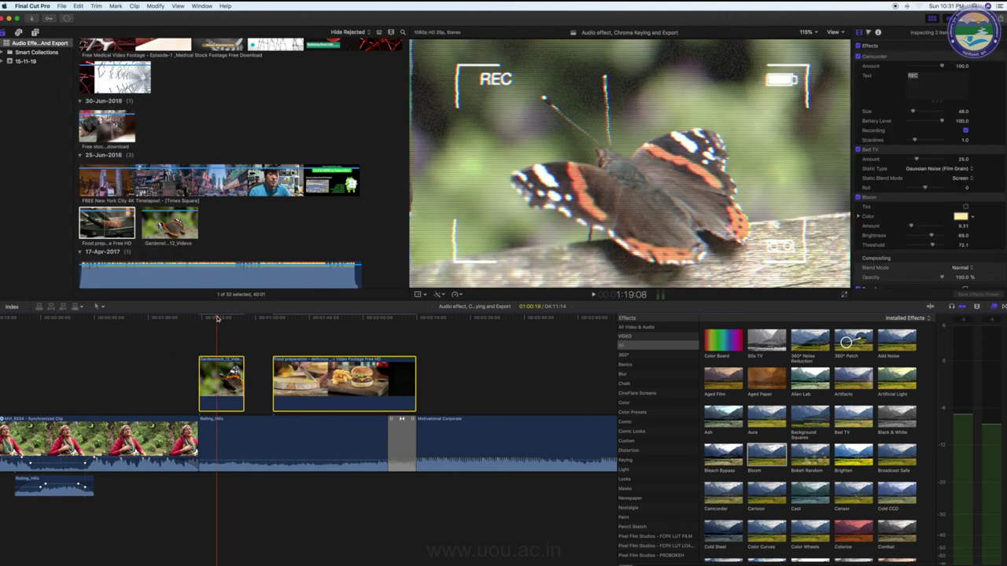
mouse_move(217, 317)
left_mouse_down()
mouse_move(331, 324)
mouse_move(307, 328)
left_mouse_up()
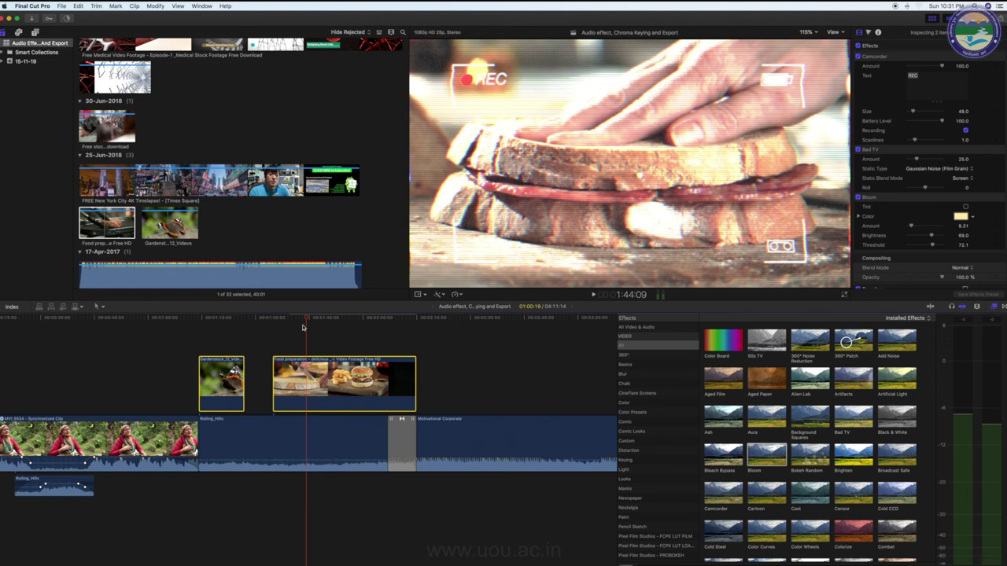
left_click(272, 323)
Select the butterfly and food preparation clips and open Paste Attributes for them.
left_click(233, 321)
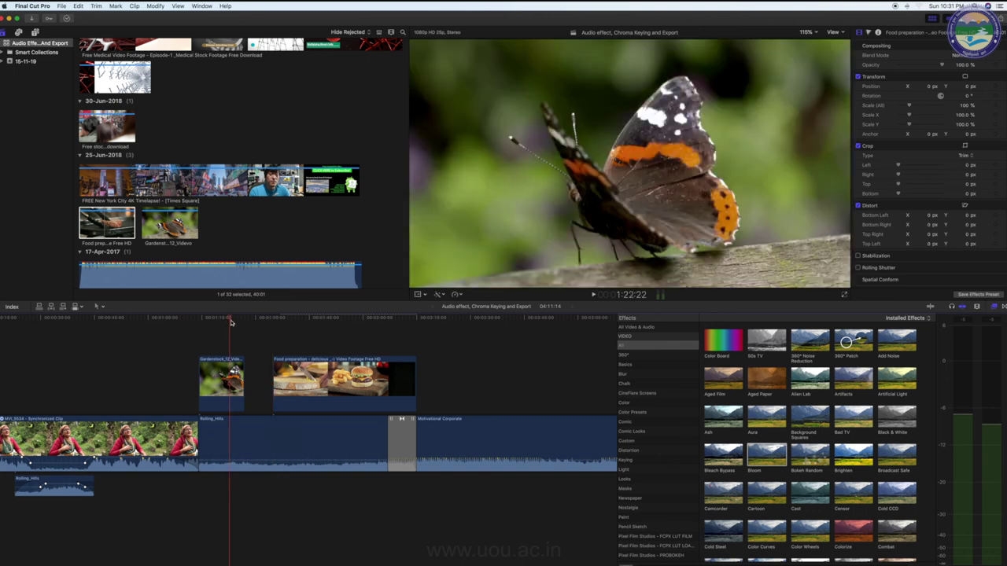
left_click(125, 449)
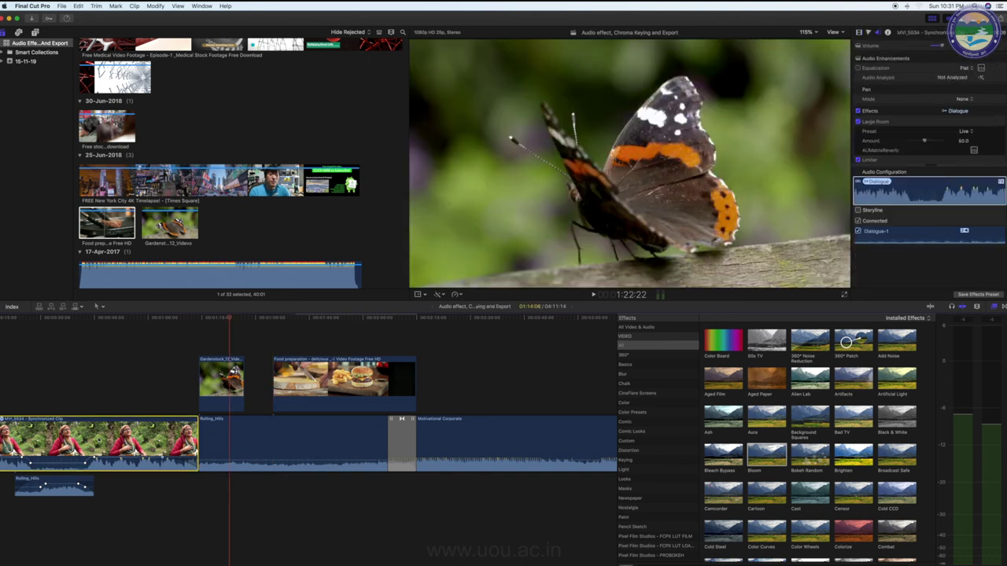
left_click(226, 385)
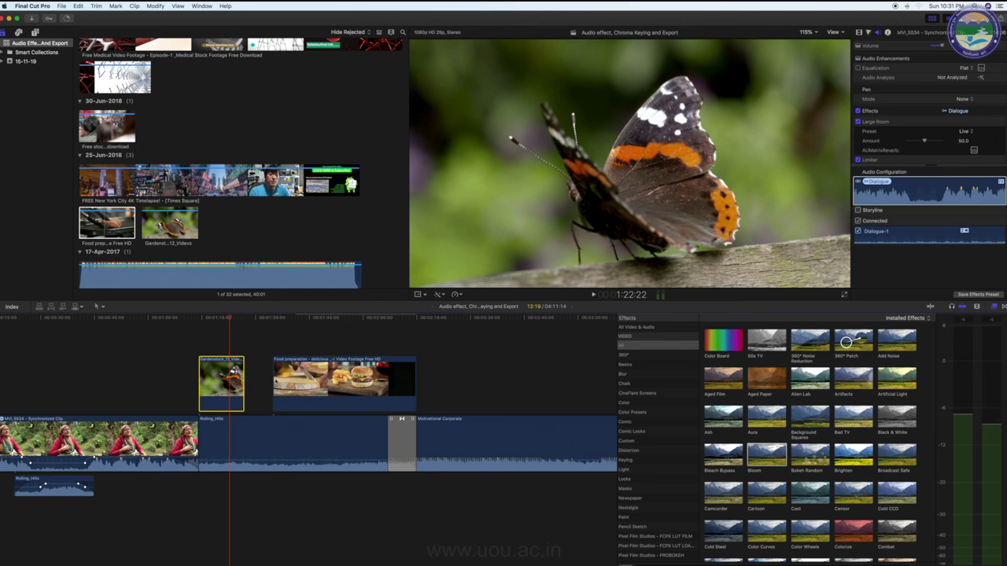
left_click(326, 382, "super")
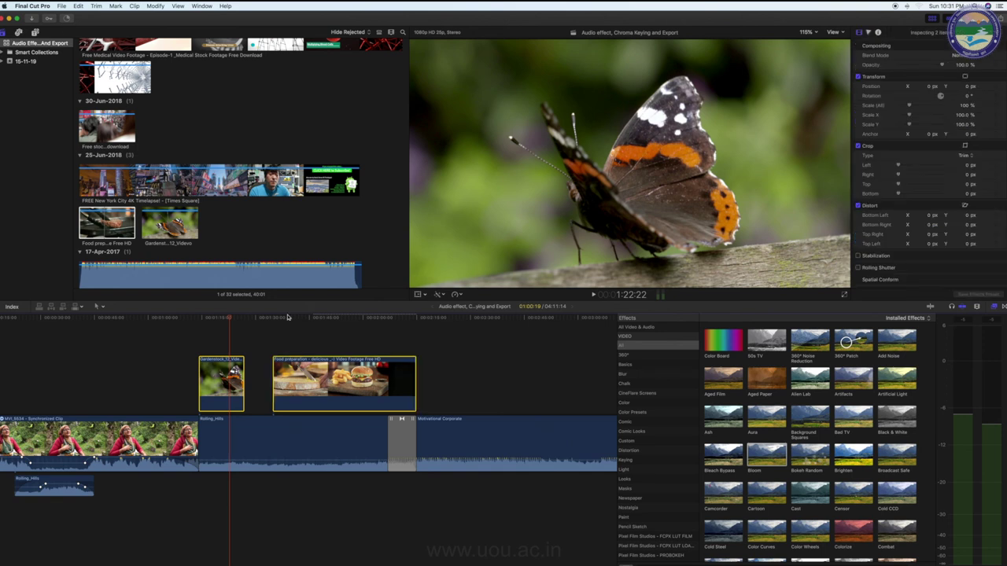
left_click(78, 7)
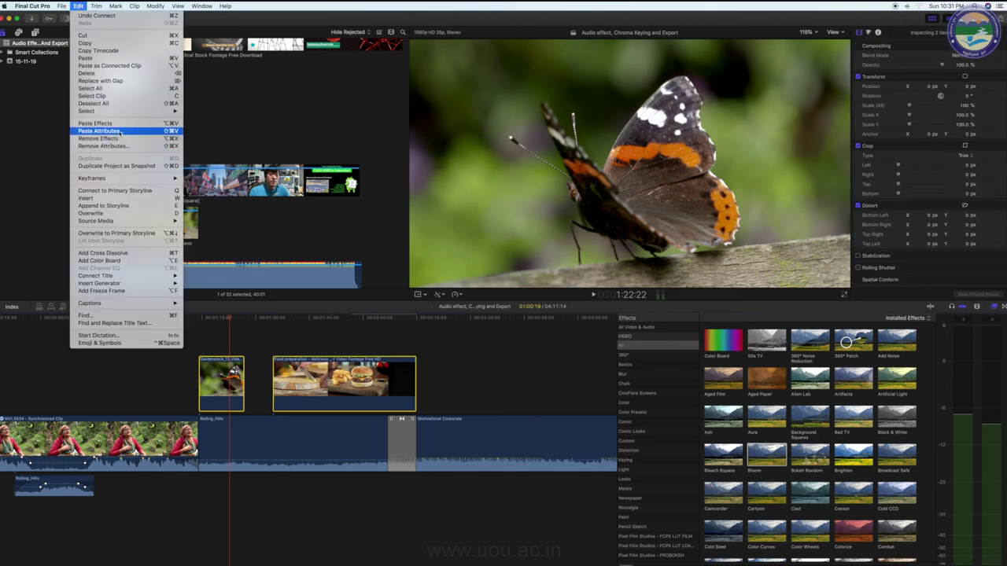
left_click(119, 133)
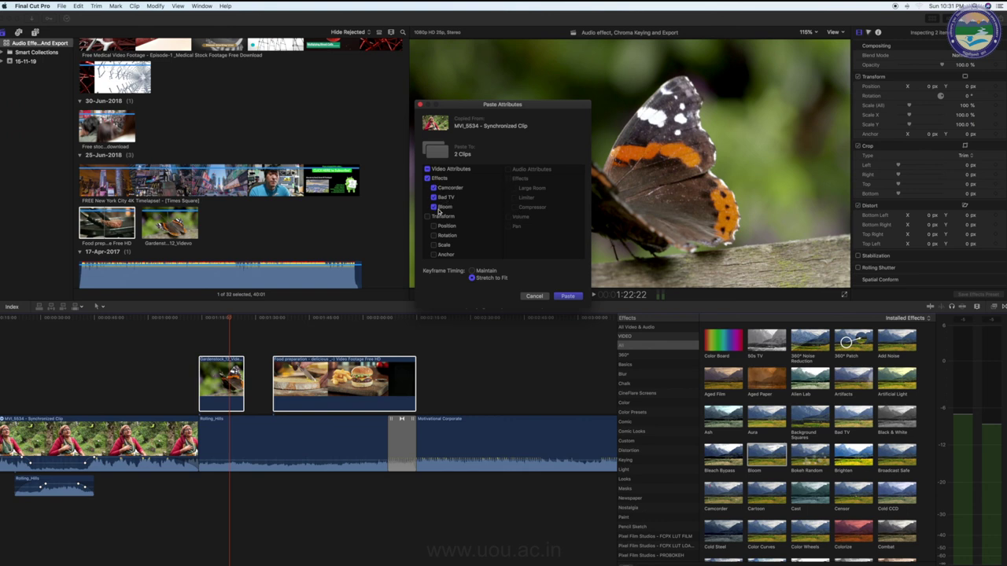
Paste only the Camcorder effect, without Bloom or Bad TV, onto both B-roll clips and preview them.
left_click(433, 208)
left_click(433, 198)
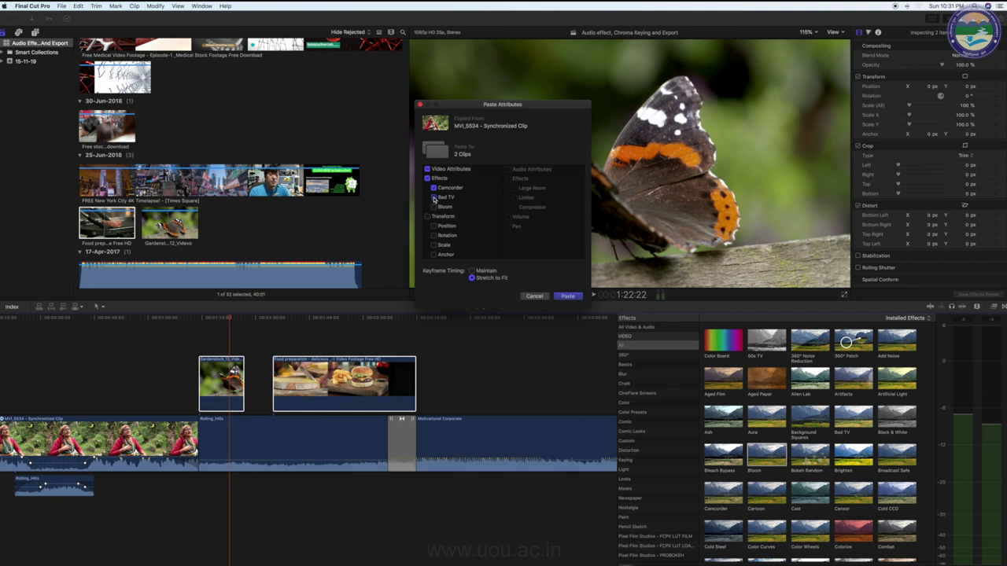
left_click(568, 297)
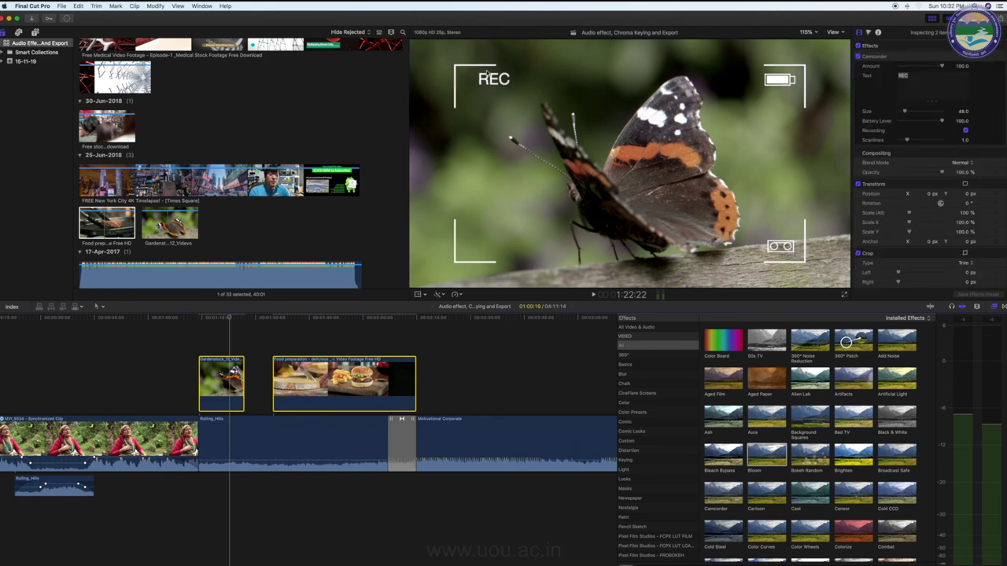
left_click(326, 318)
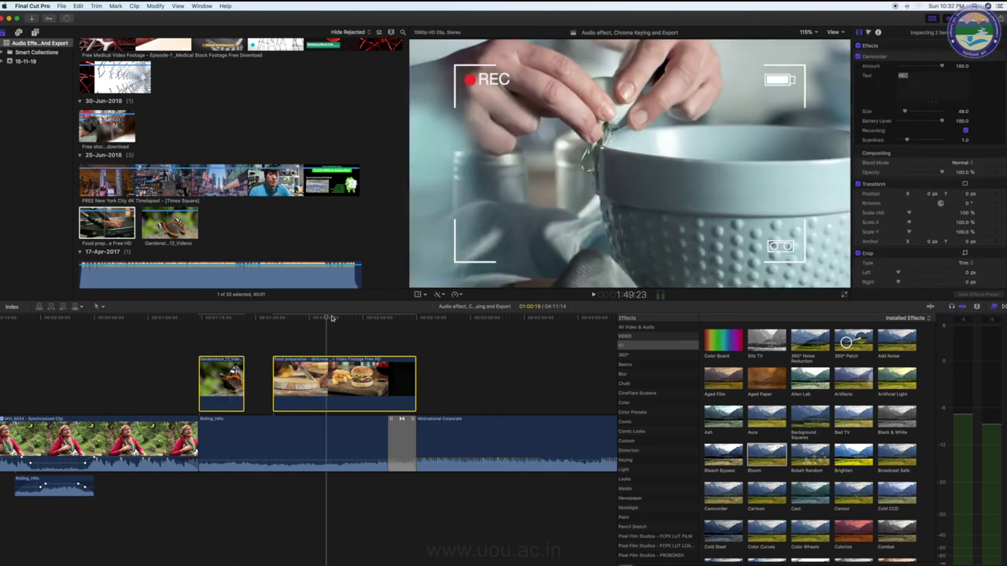
left_click(224, 318)
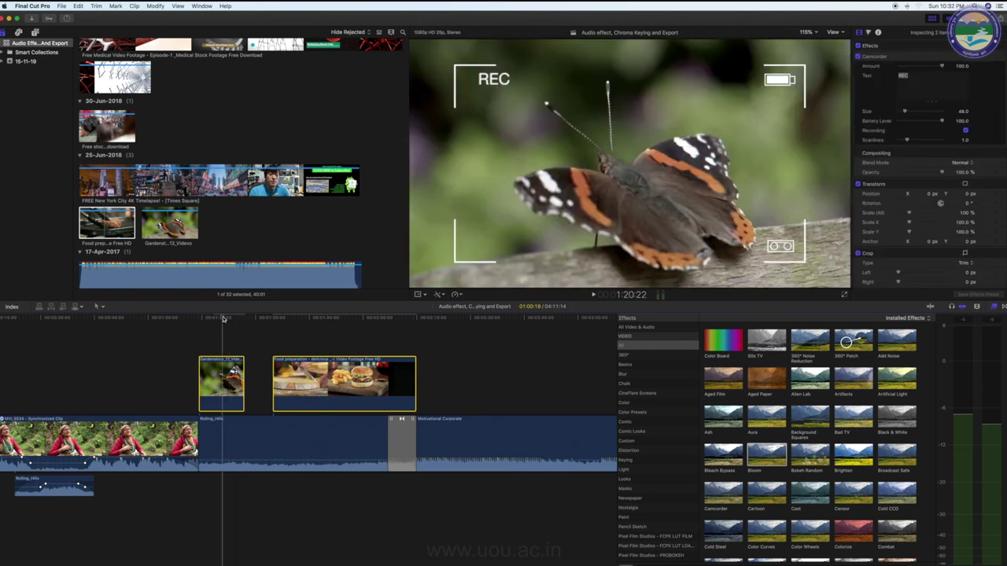
left_click(78, 5)
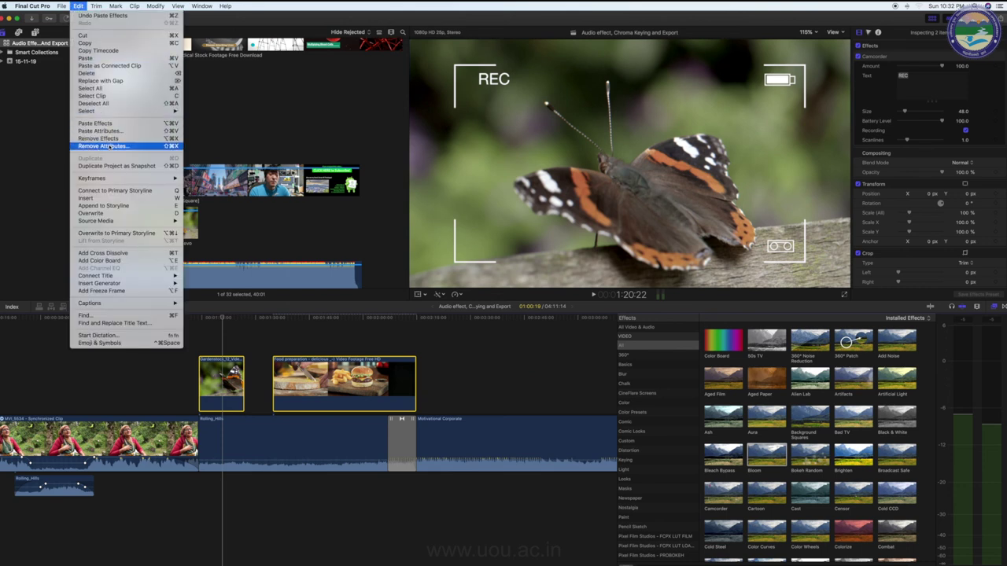
Choose Remove Attributes from the Edit menu for the selected B-roll clips.
left_click(110, 146)
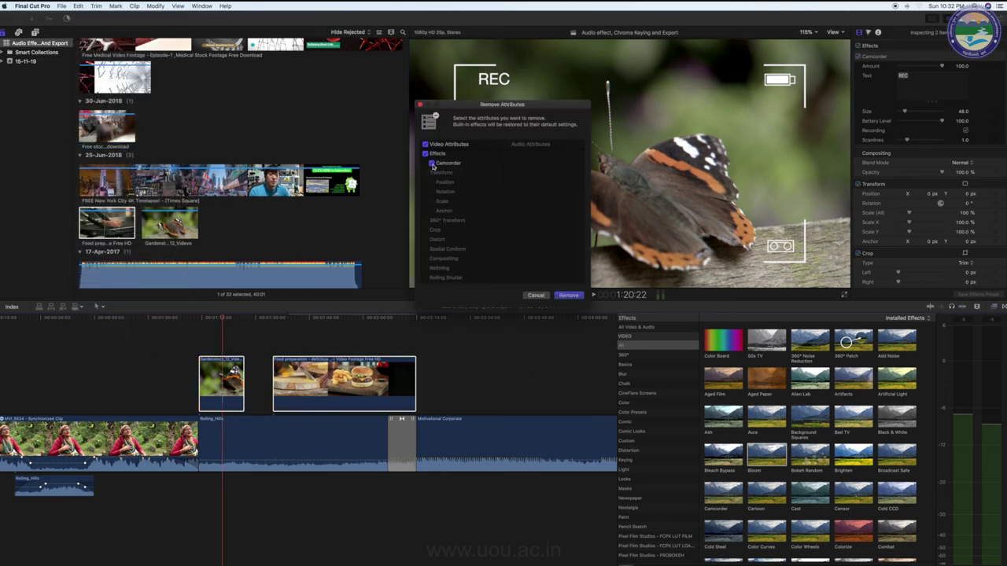